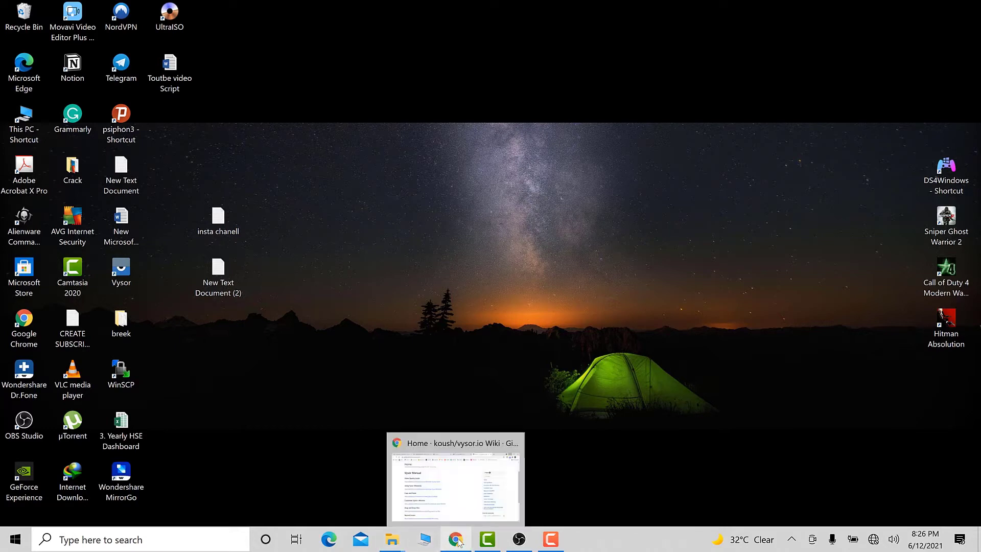
Switch to Camtasia and select the video clip in the Media Bin.
click(497, 541)
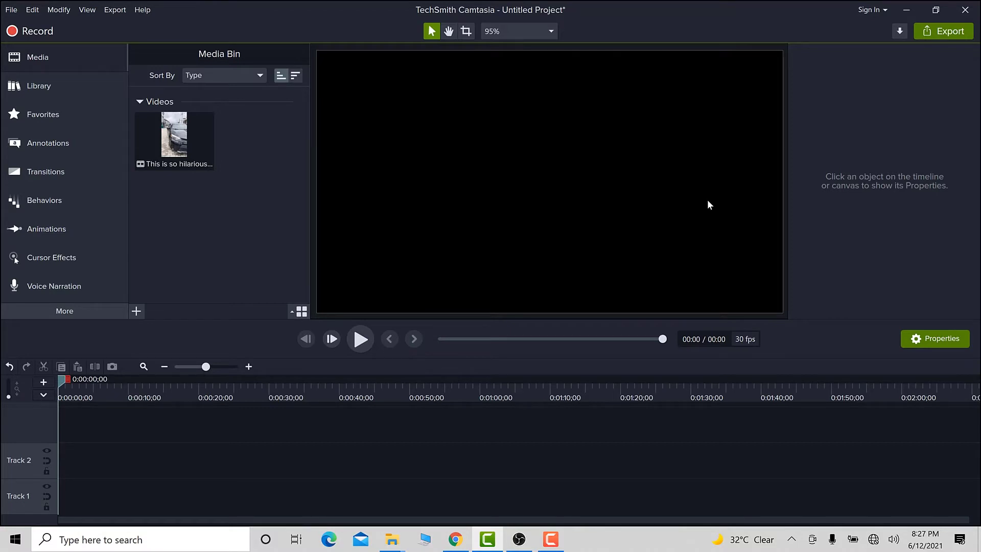
drag(333, 4, 305, 1)
click(153, 121)
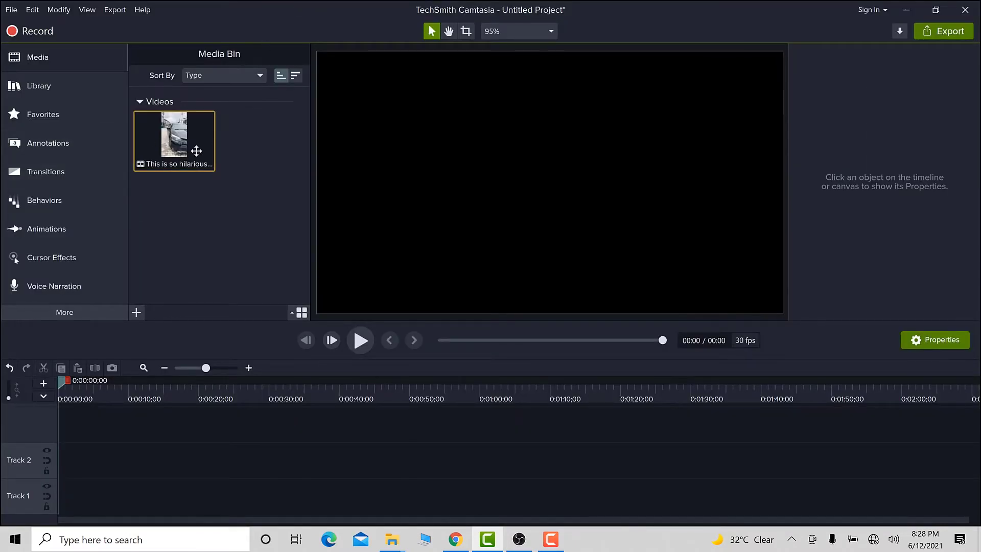
click(136, 312)
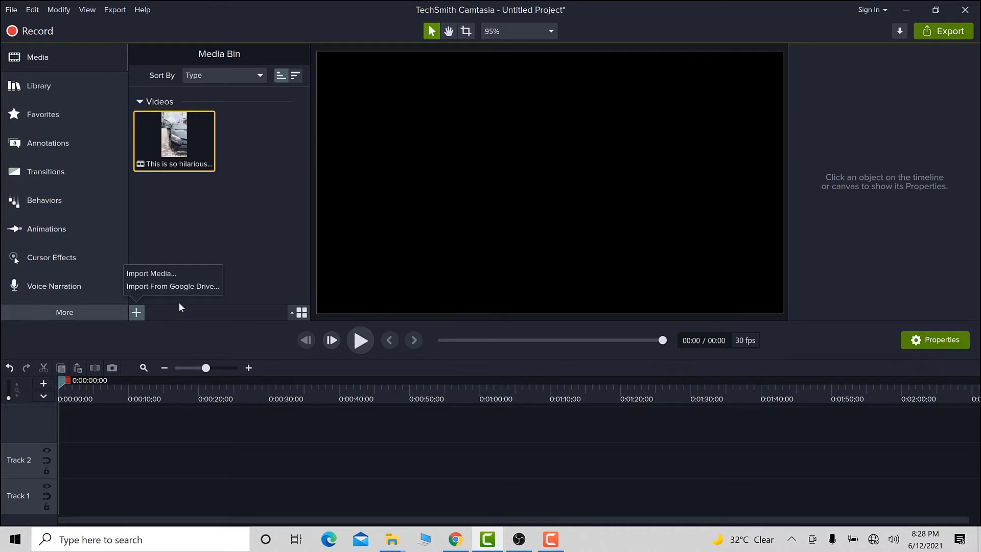
click(251, 262)
click(138, 312)
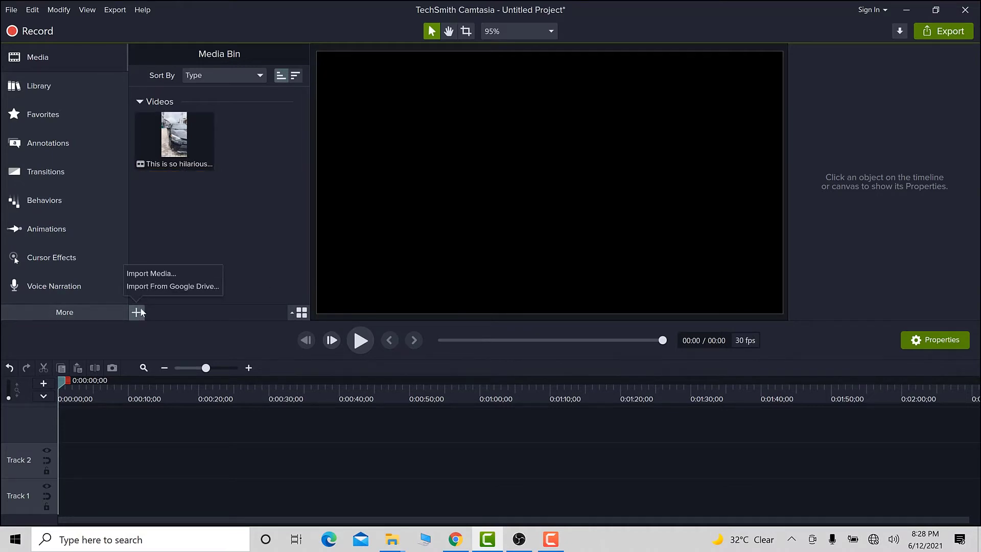
click(150, 274)
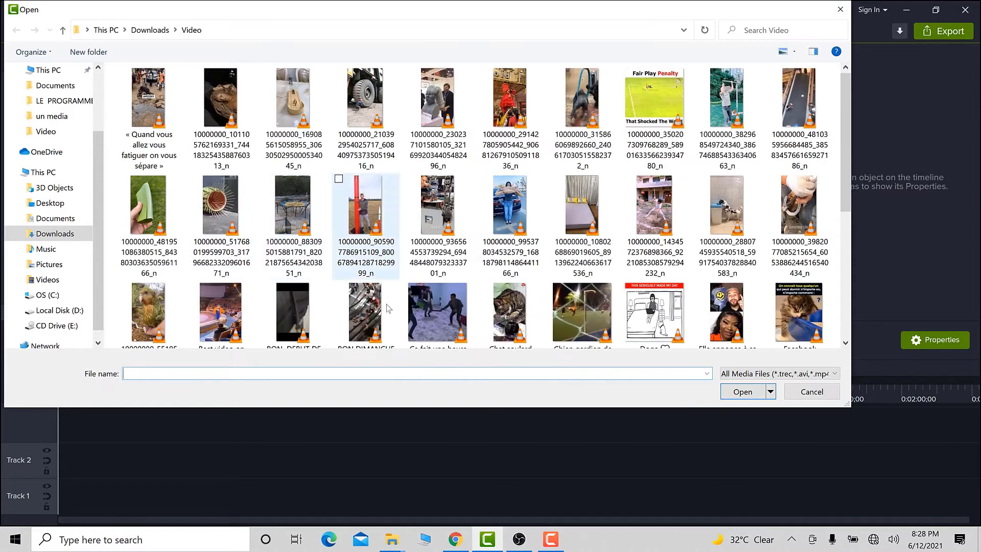
scroll(378, 245, down, 3)
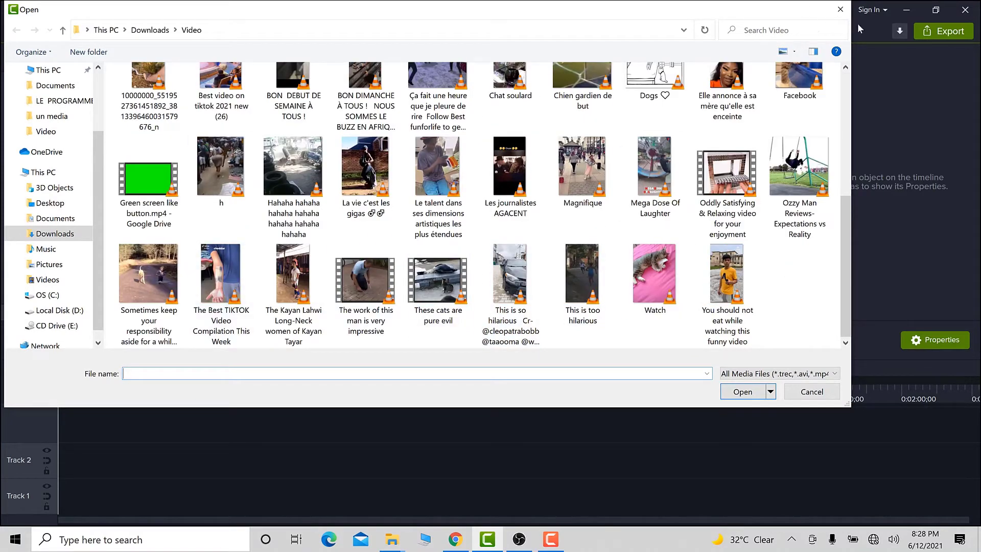
click(840, 9)
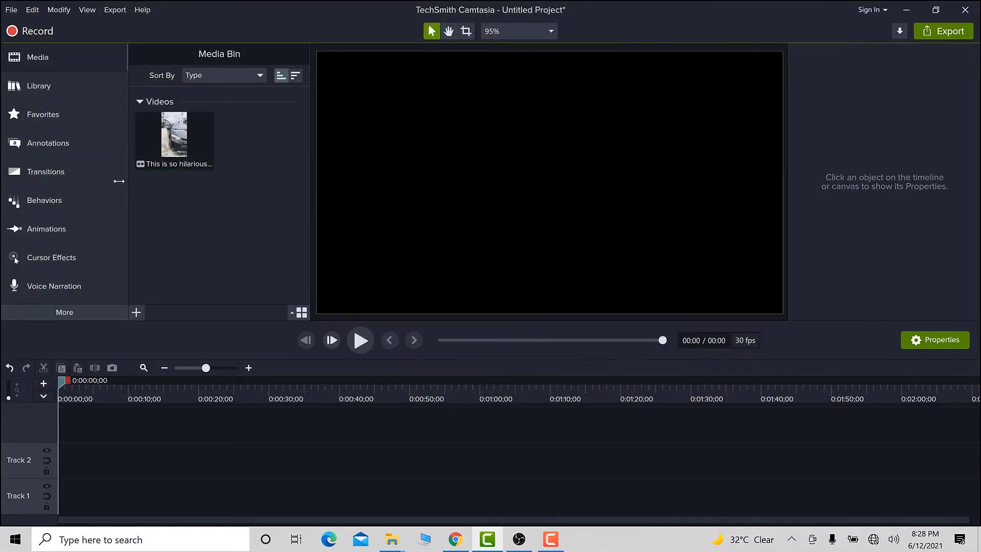
Add the 'This is so hilarious' clip to Track 2 and fit the whole clip into the timeline.
mouse_move(194, 170)
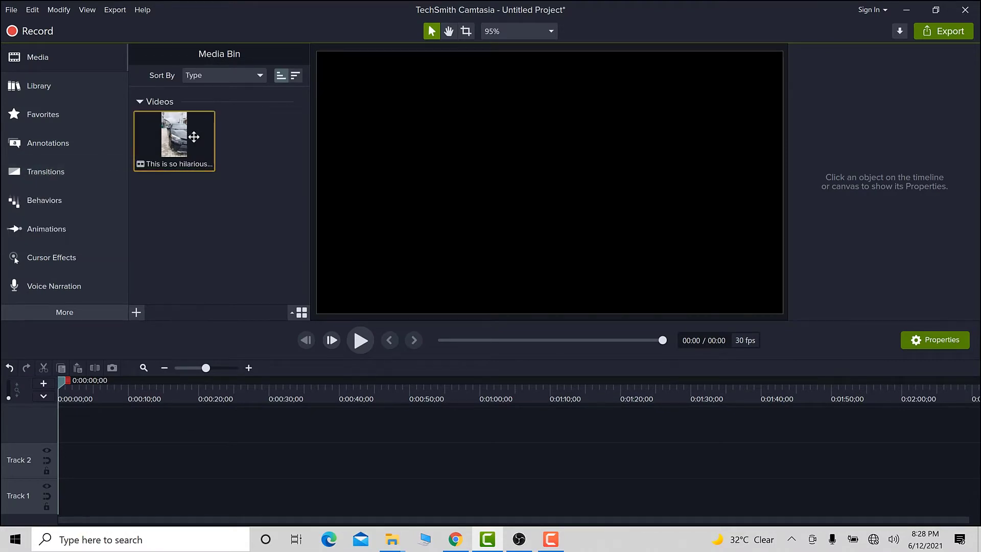
drag(192, 136, 352, 457)
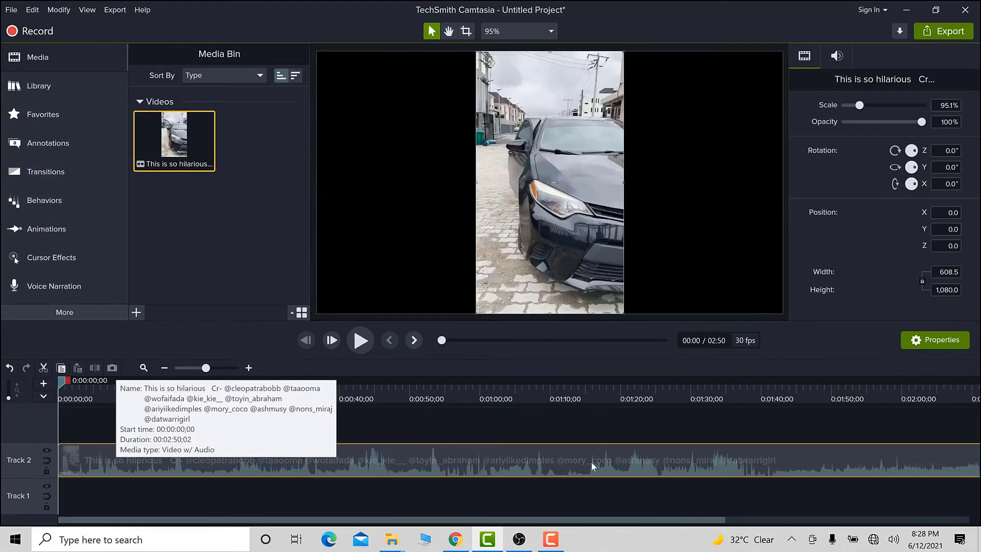
click(326, 435)
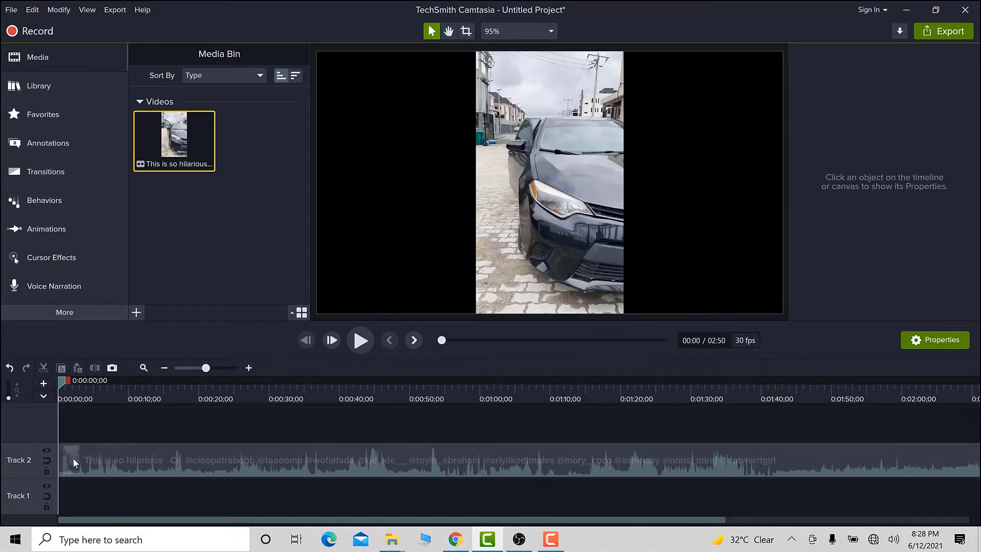
mouse_move(97, 471)
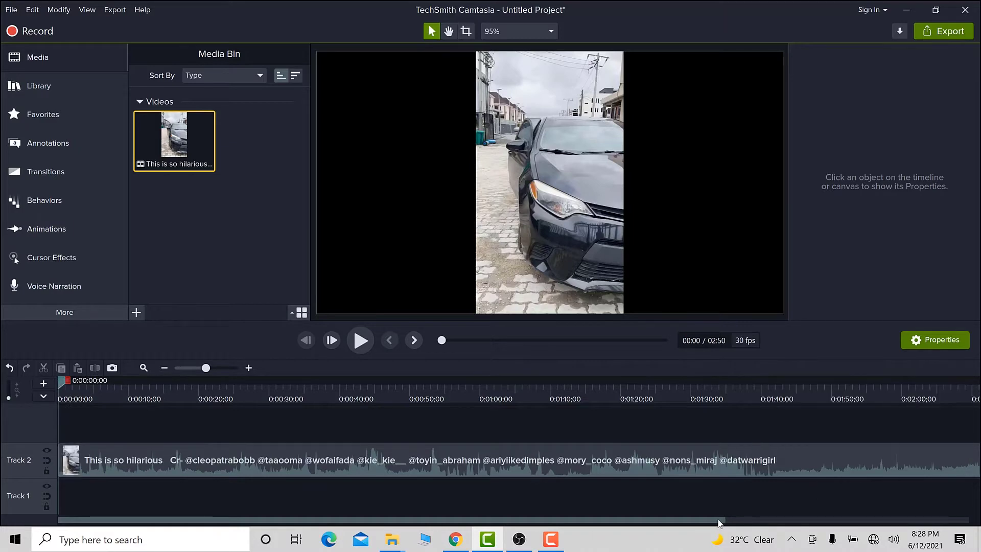
drag(718, 522, 901, 533)
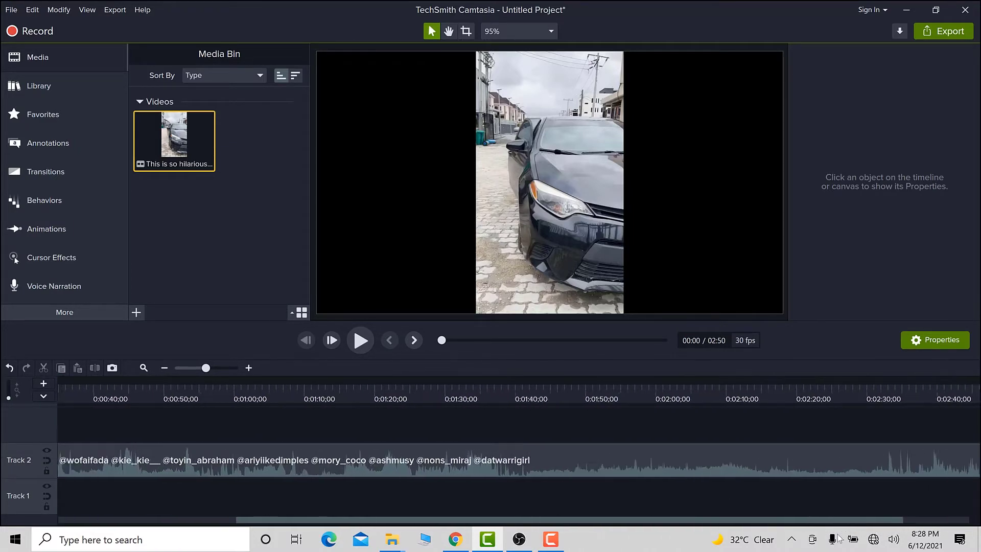
drag(837, 534, 951, 531)
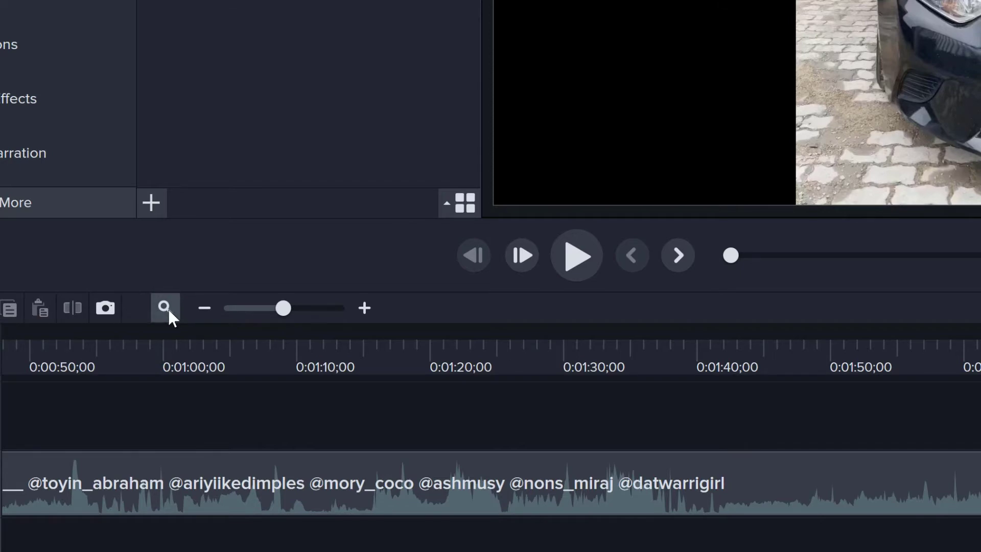
click(165, 308)
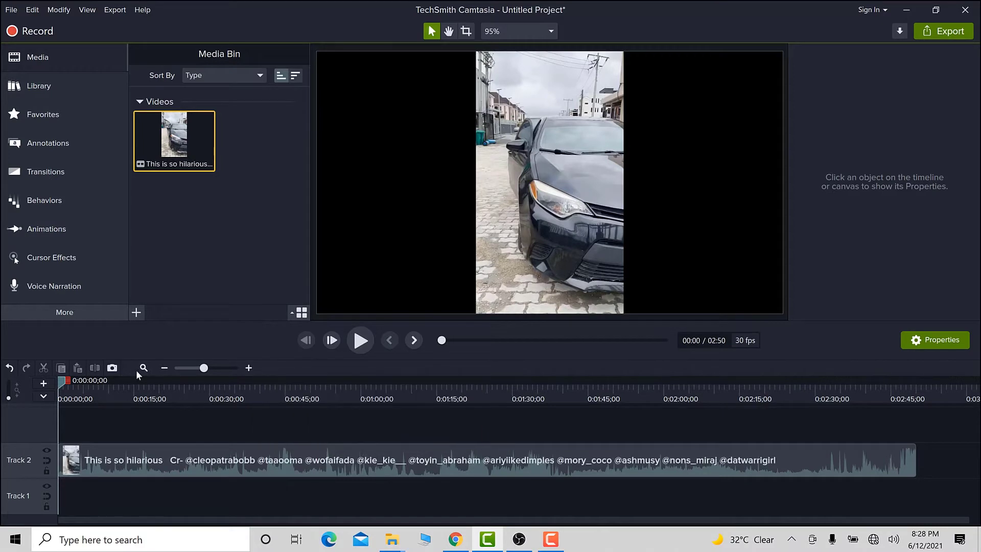
Split the clip at the 0:01:00;01 mark.
drag(136, 379, 923, 384)
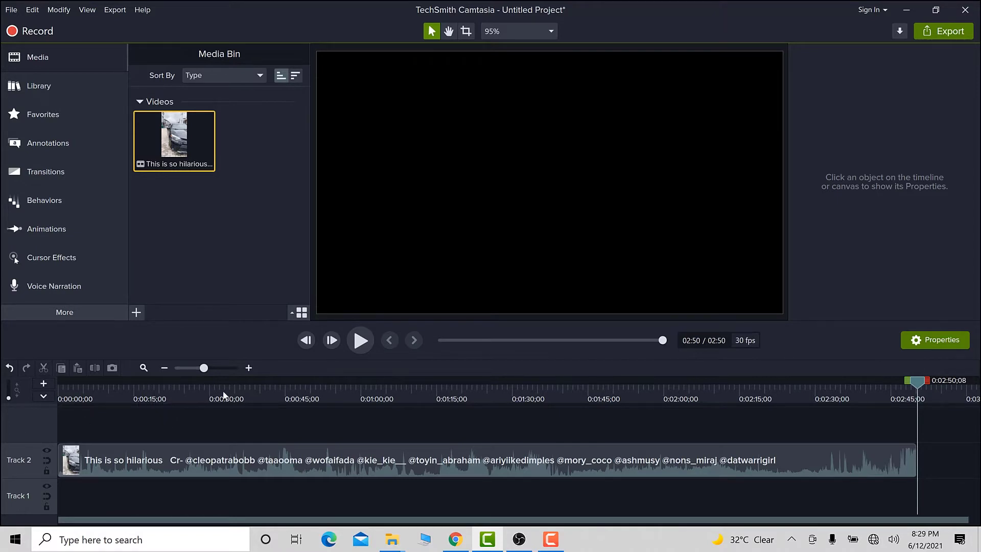
click(251, 388)
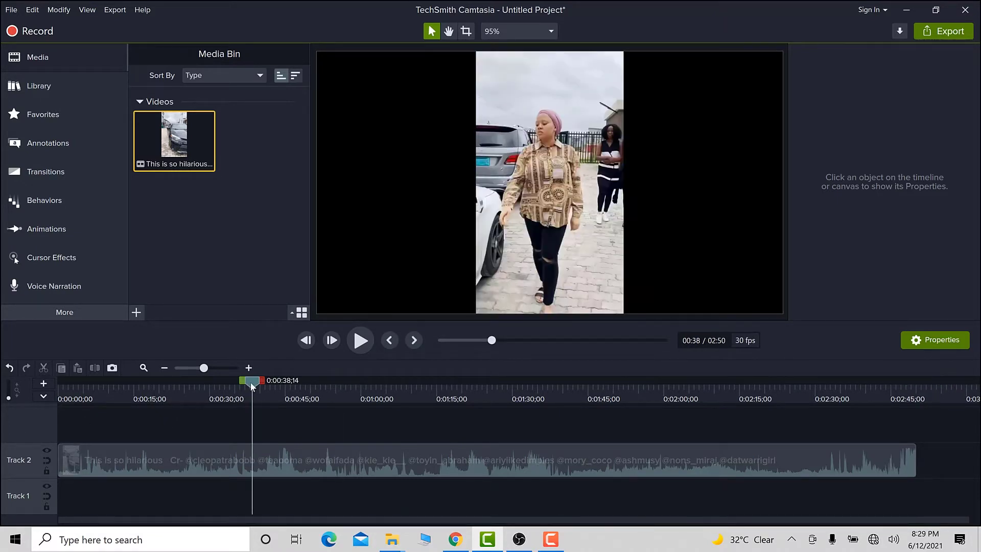
drag(251, 387, 364, 382)
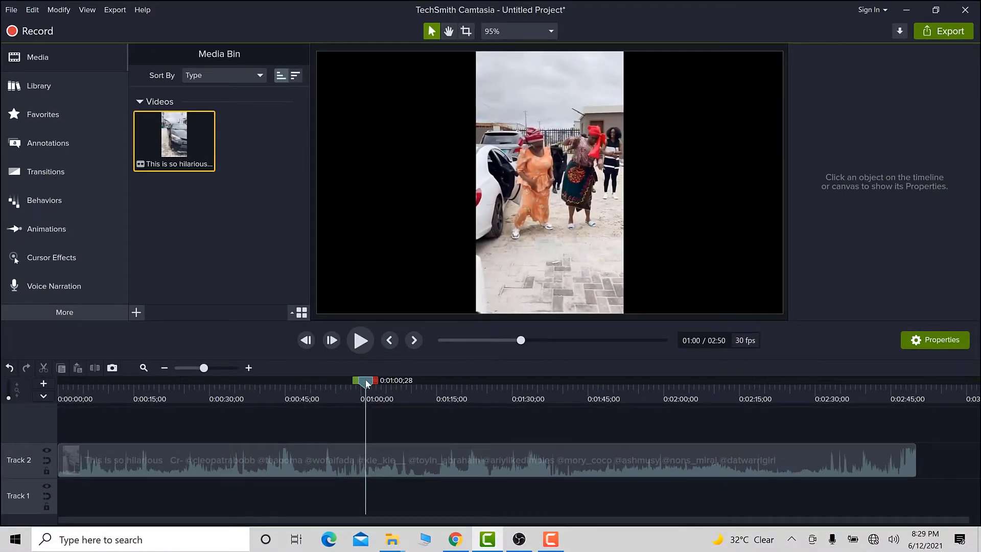
drag(351, 381, 362, 383)
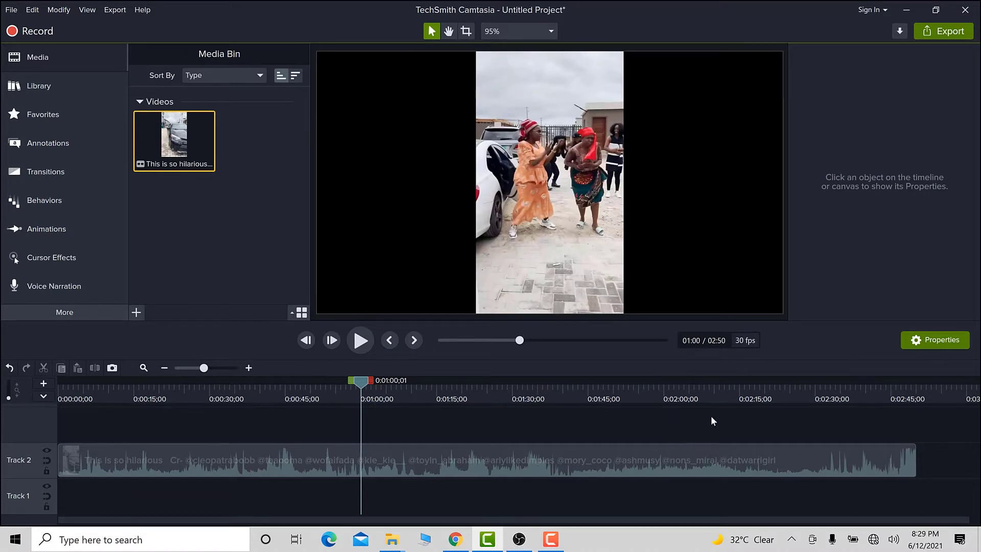
click(338, 457)
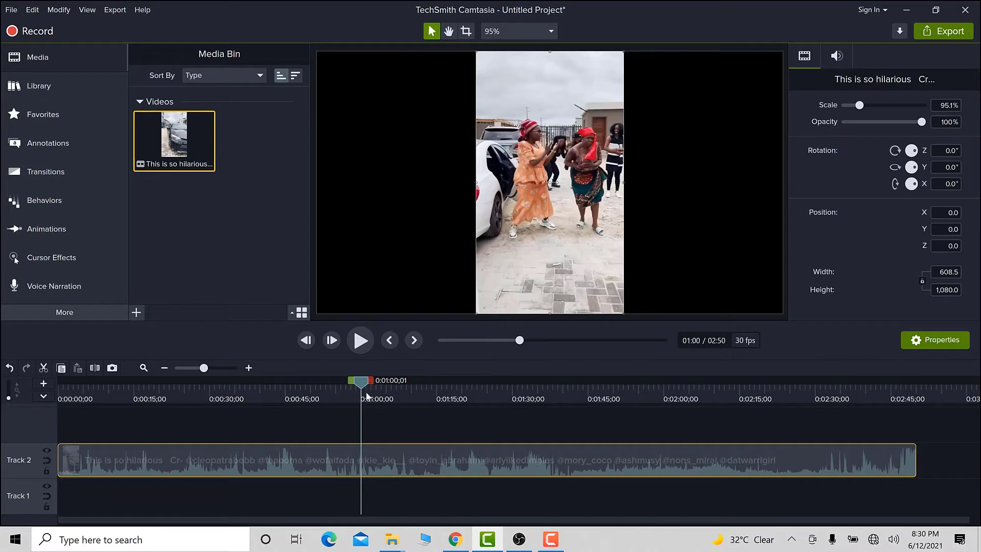
click(333, 416)
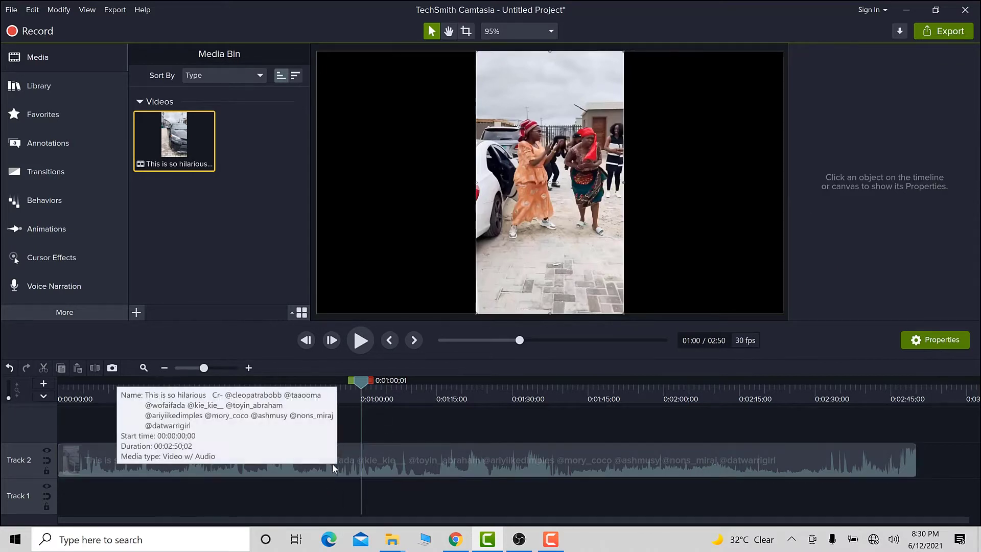
click(332, 463)
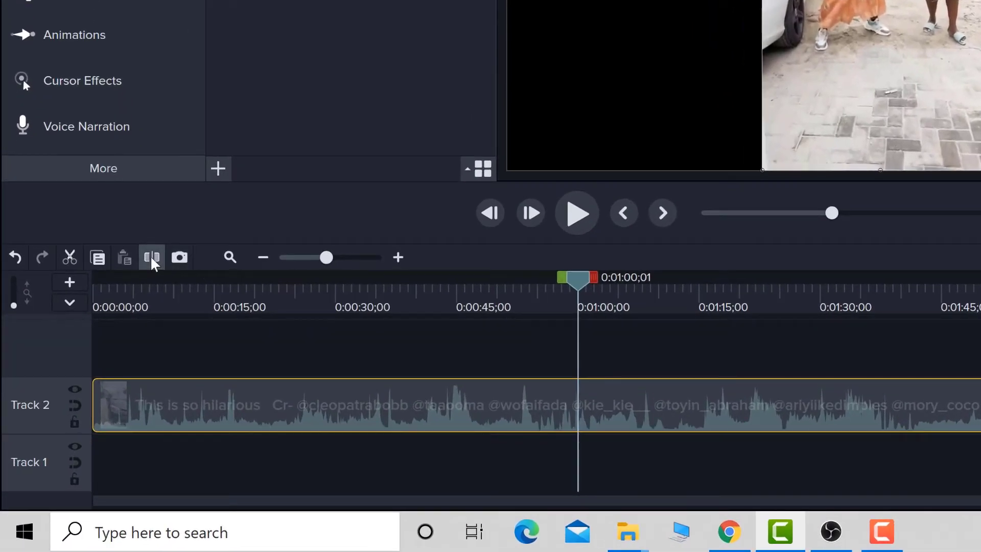
click(152, 257)
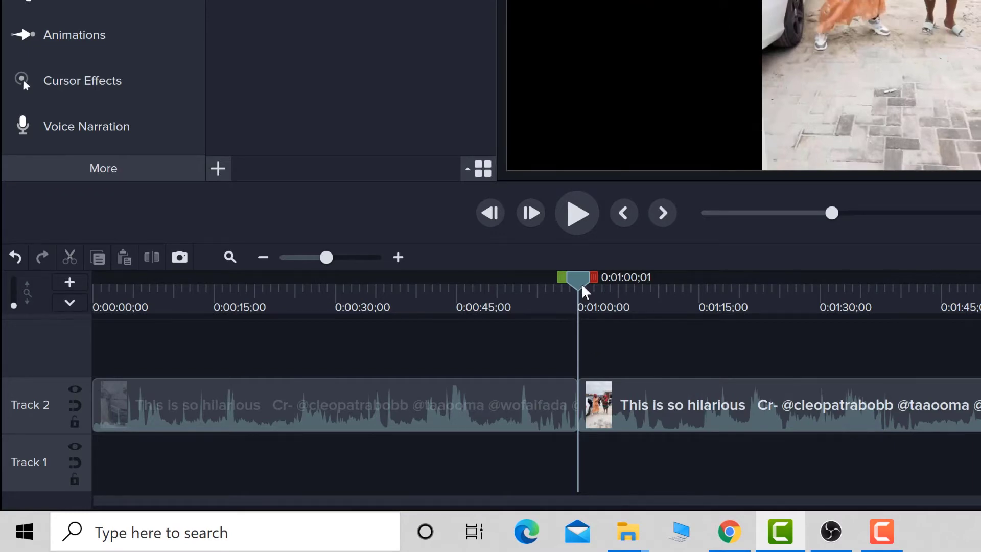
Split the second segment at the 0:02:00;00 mark.
drag(583, 292, 965, 287)
mouse_move(639, 277)
mouse_down()
mouse_move(713, 271)
mouse_move(645, 268)
mouse_up()
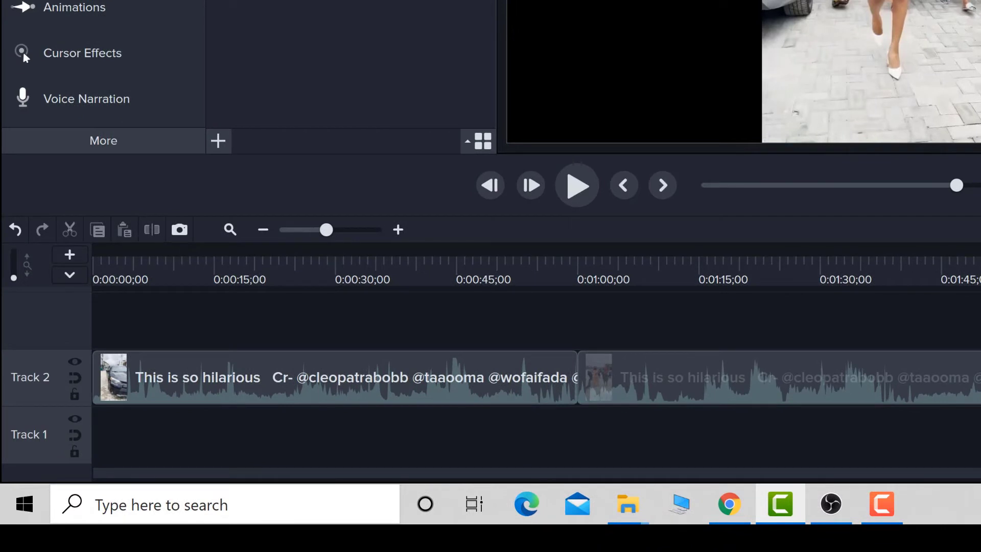
click(779, 377)
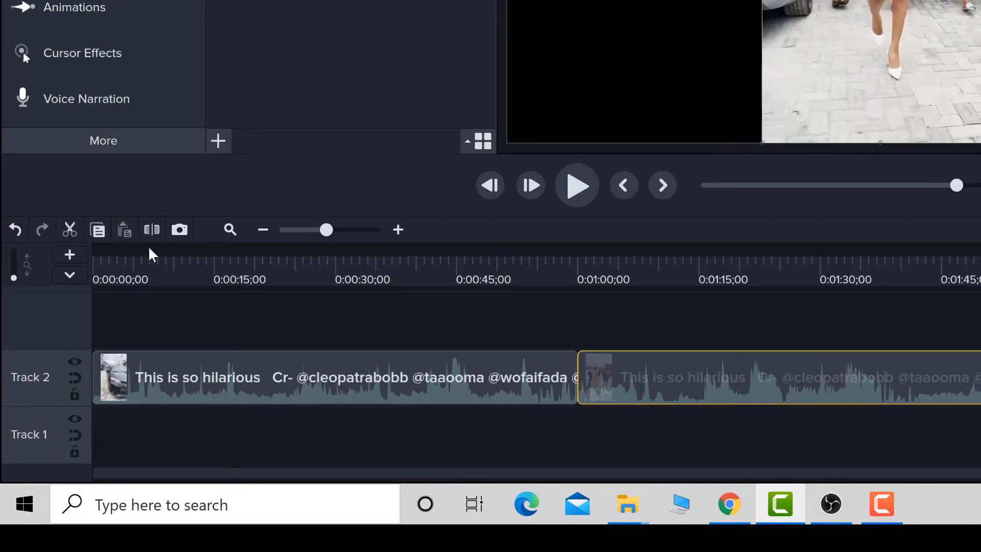
click(152, 229)
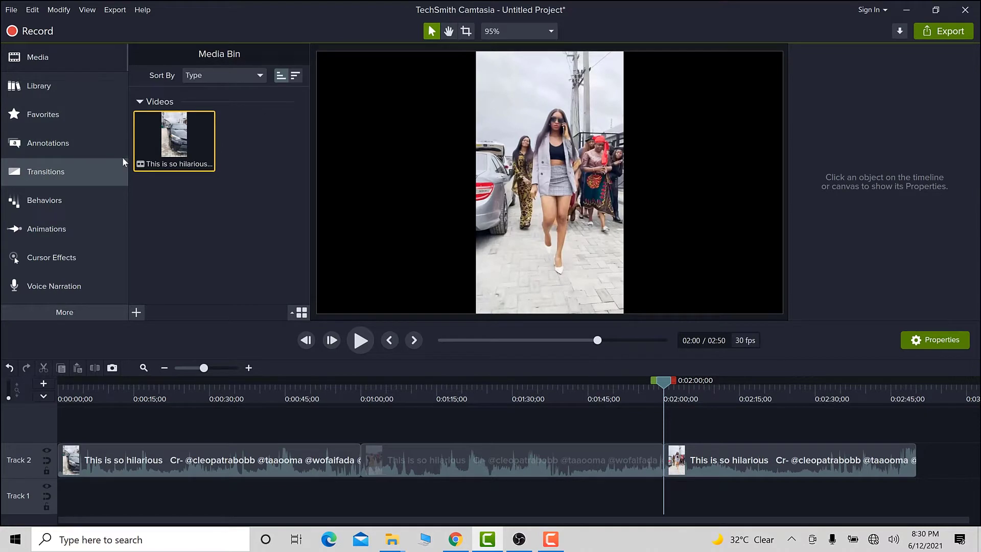
Add Fade through black transitions at both cuts between the three segments.
click(80, 173)
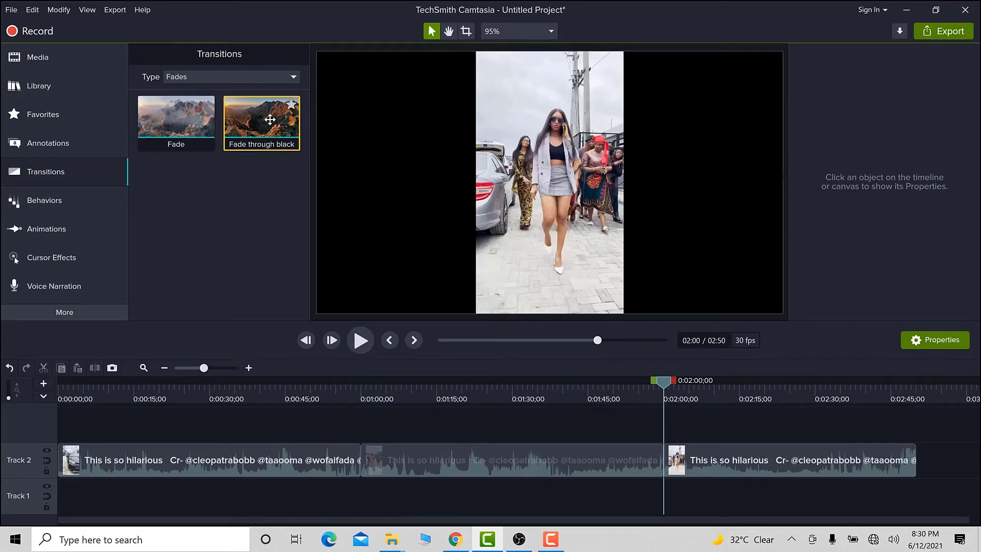
drag(273, 152, 359, 460)
drag(261, 123, 685, 462)
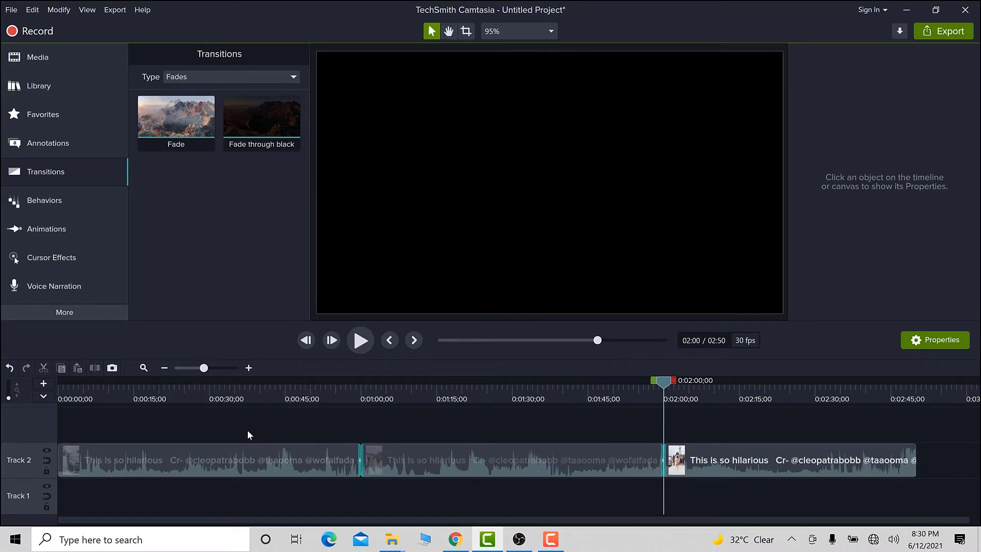
Zoom into the 2:00 cut and play back its transition.
click(249, 369)
click(249, 369)
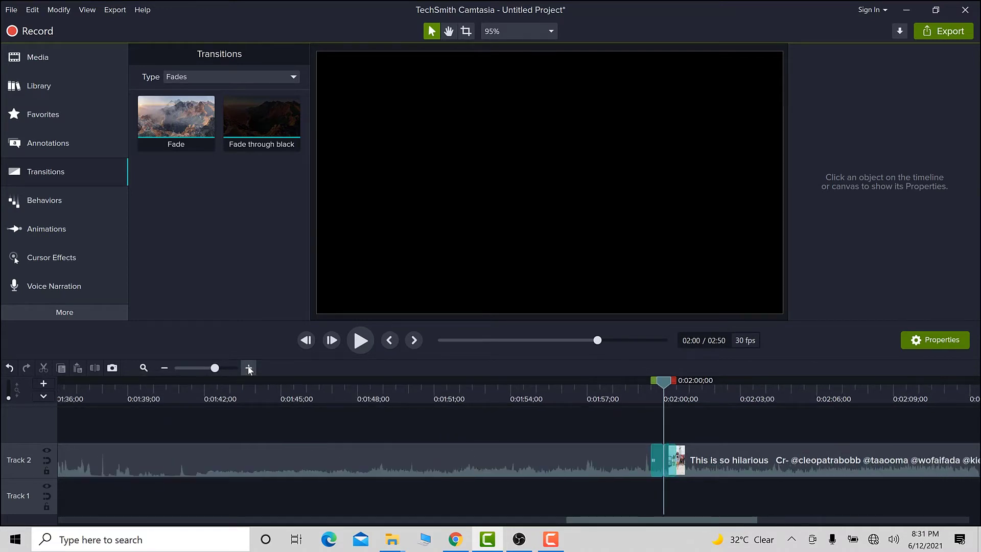
click(249, 369)
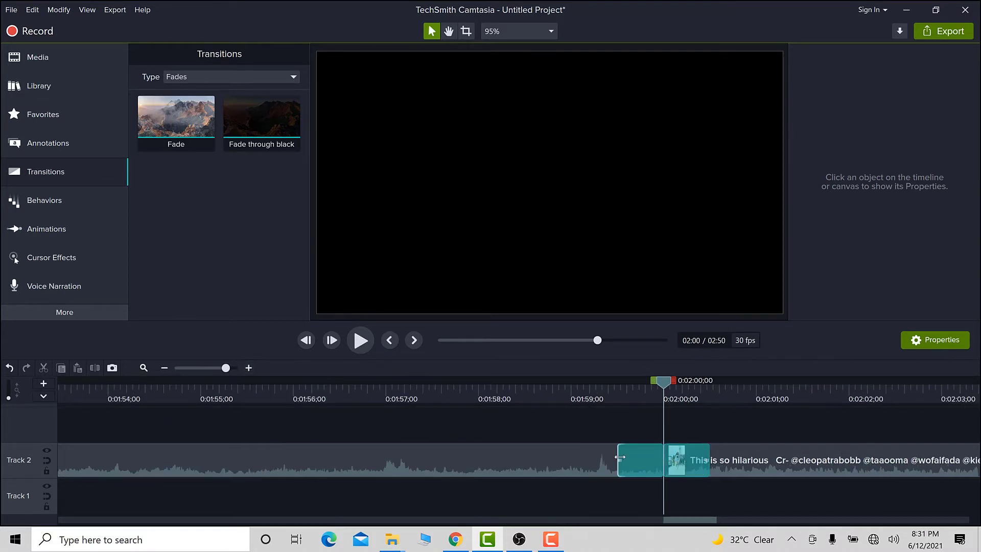
mouse_move(620, 457)
mouse_down()
mouse_move(456, 463)
mouse_move(618, 456)
mouse_up()
drag(670, 380, 627, 381)
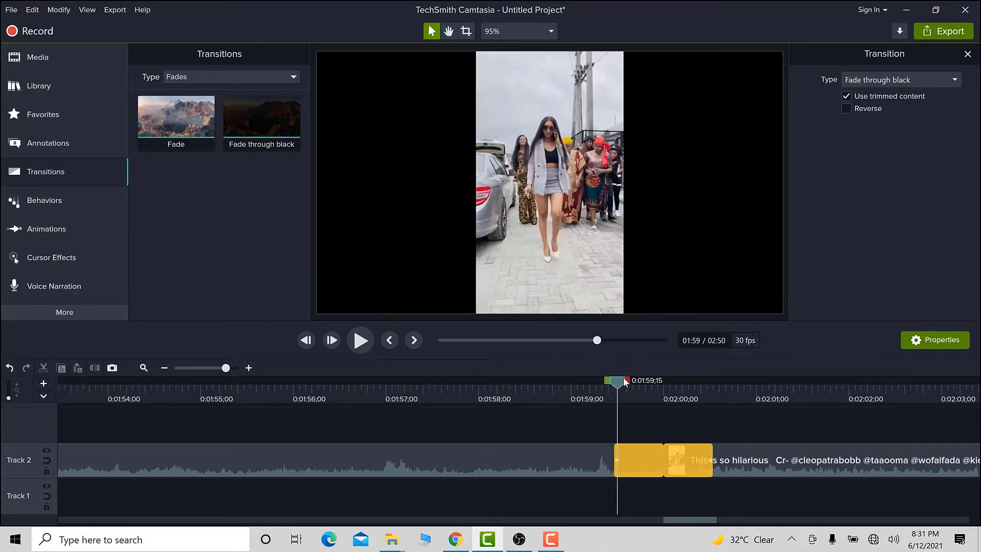
key(space)
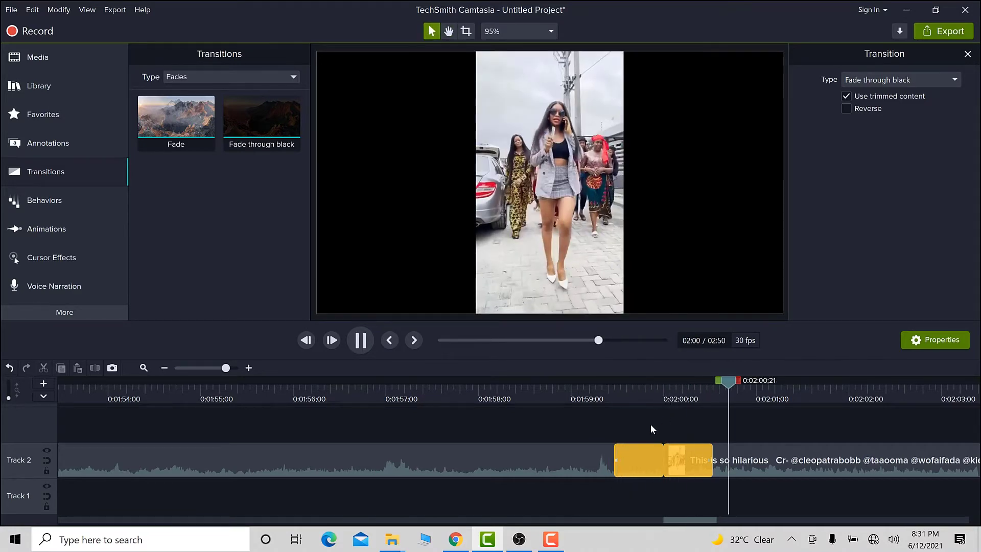
Lengthen the Fade through black transition at the 2:00 cut to about 5 seconds.
click(613, 468)
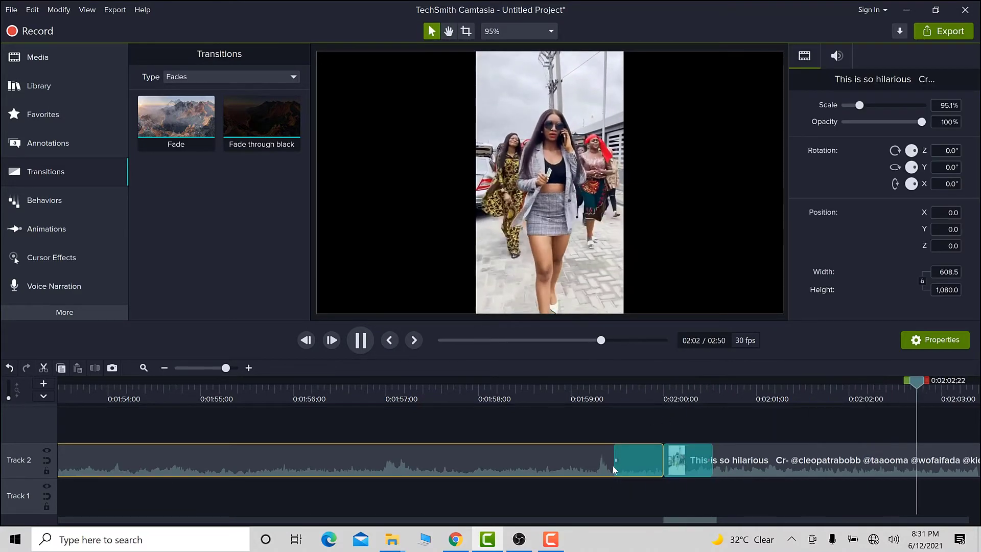
drag(613, 468, 429, 464)
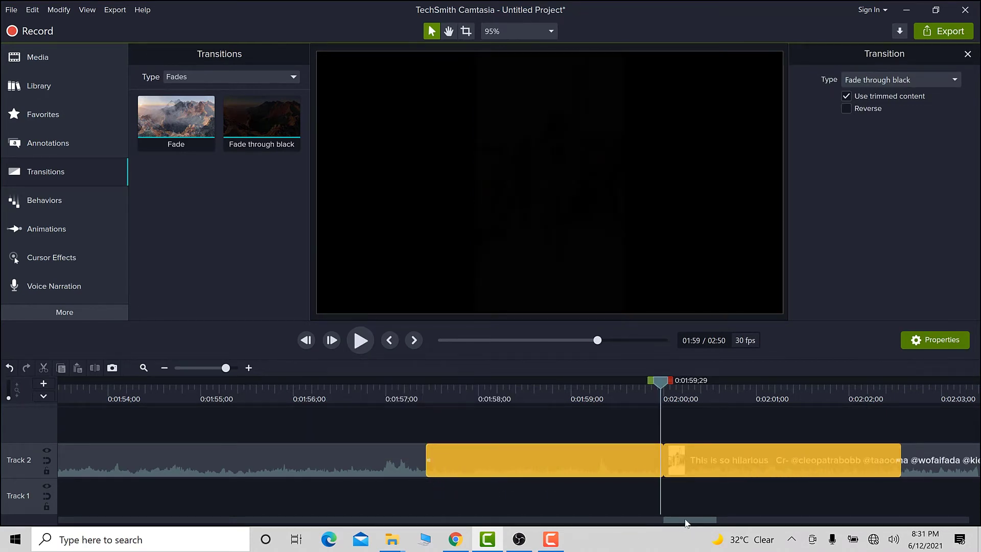
Play back the lengthened transition and scroll along the timeline.
key(space)
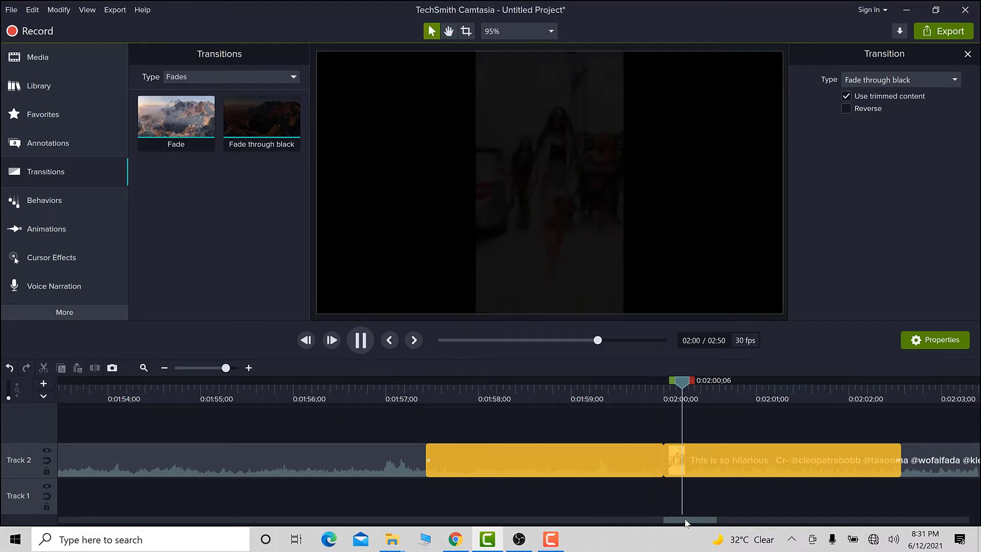
key(space)
drag(687, 520, 822, 508)
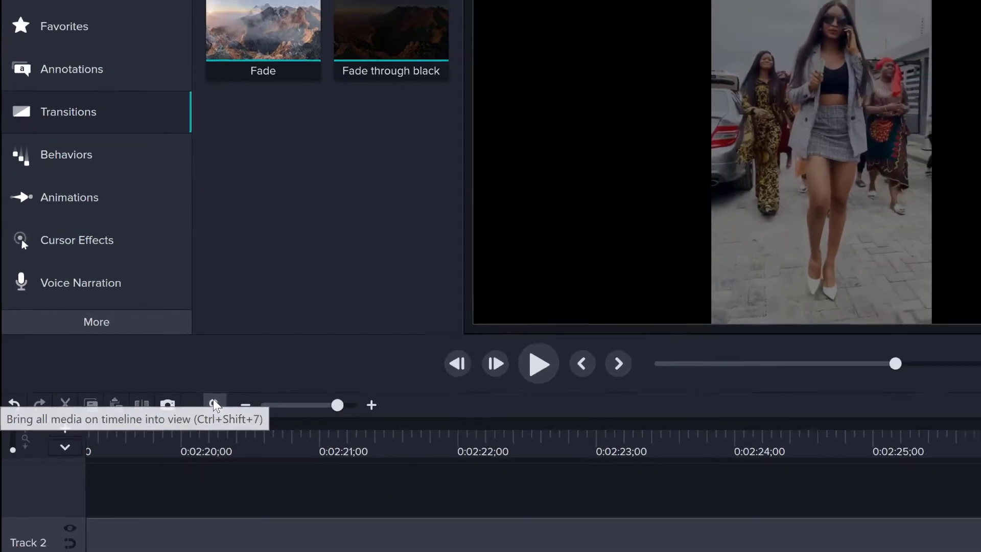
Lengthen the Fade through black transition at the 1:00 cut to about 4 seconds.
click(244, 420)
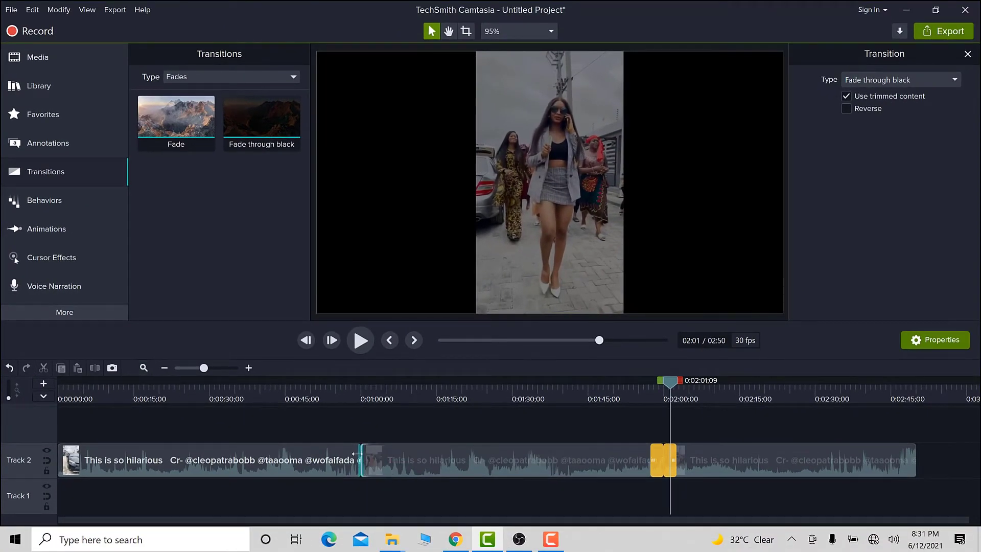
click(342, 462)
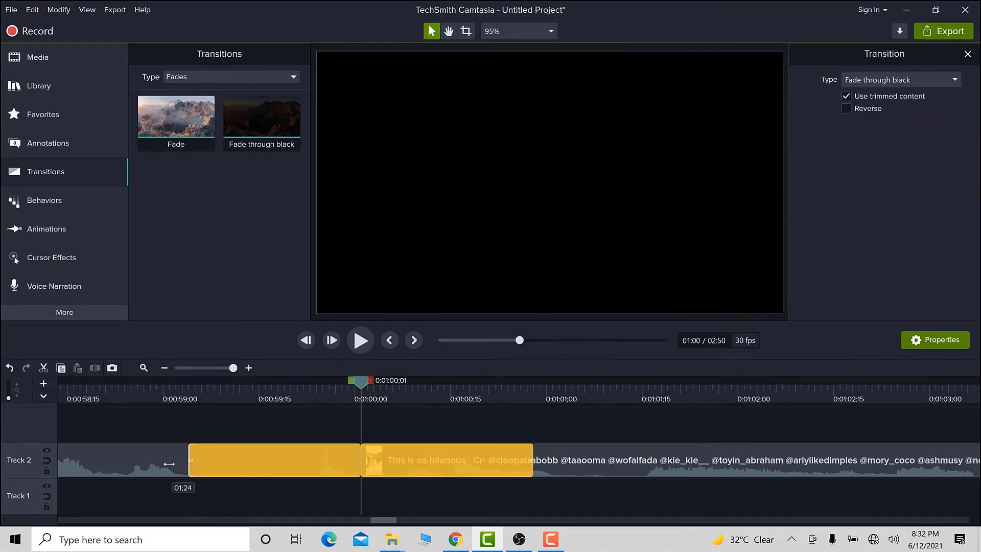
drag(189, 462, 140, 467)
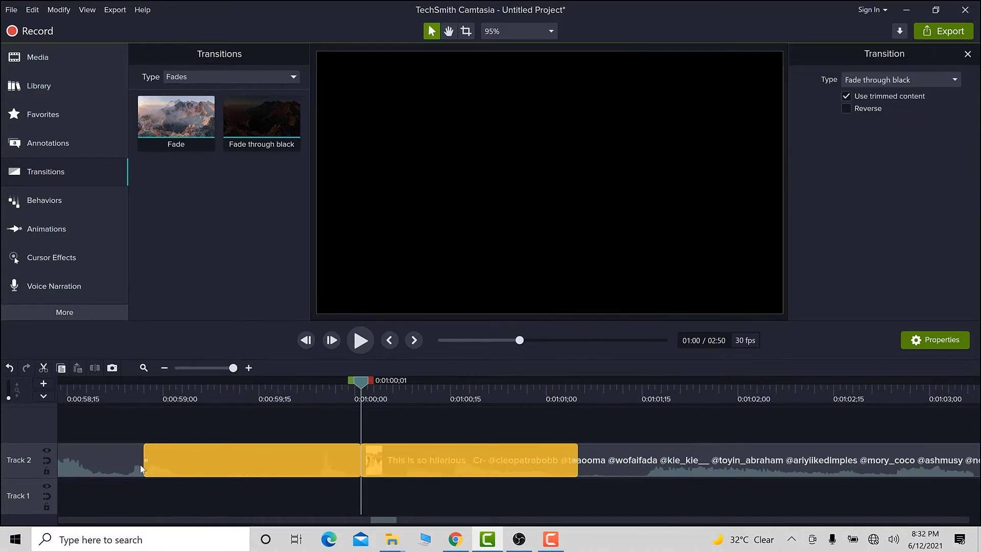
click(97, 469)
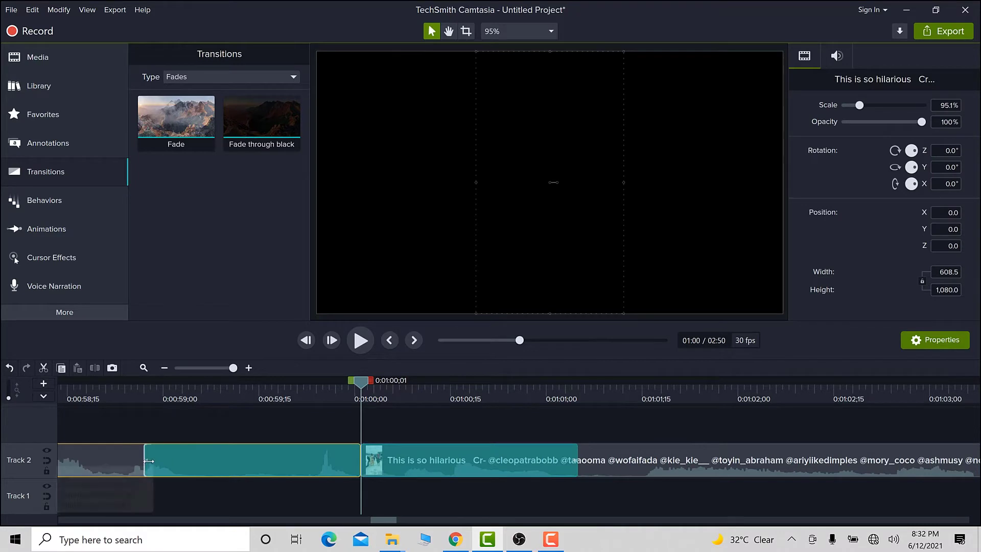
drag(124, 462, 78, 463)
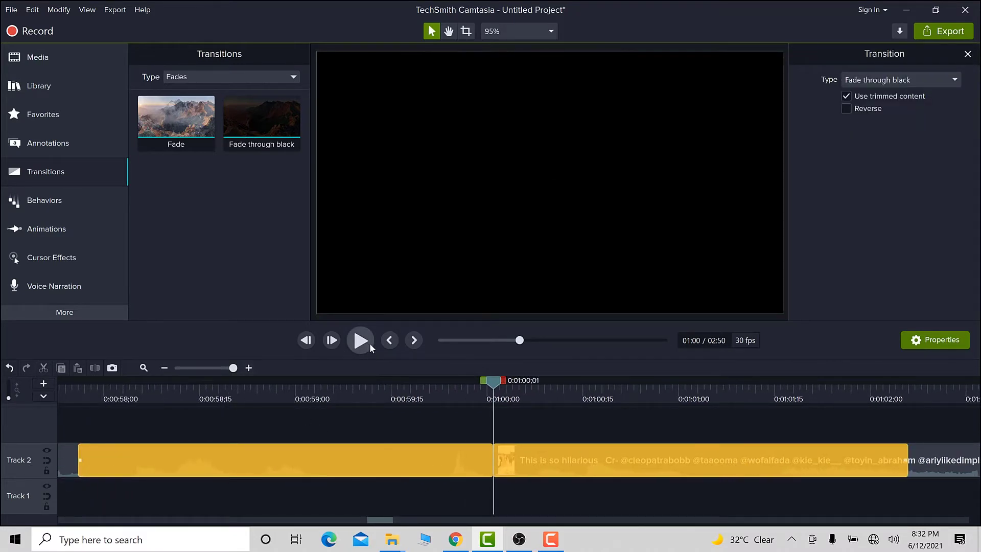
Lengthen the Fade through black transition at the 1:00 cut further by extending its edge.
click(143, 368)
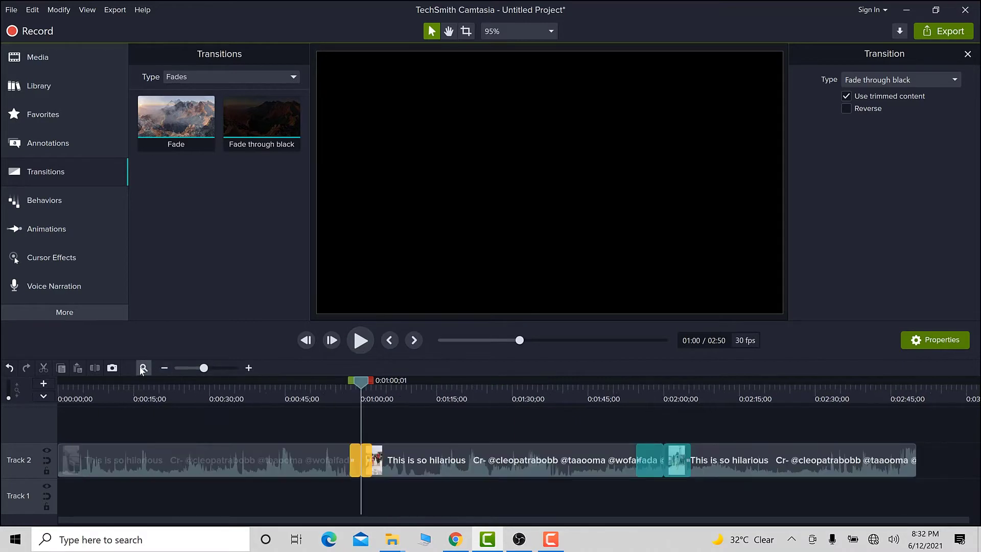
click(479, 455)
click(469, 435)
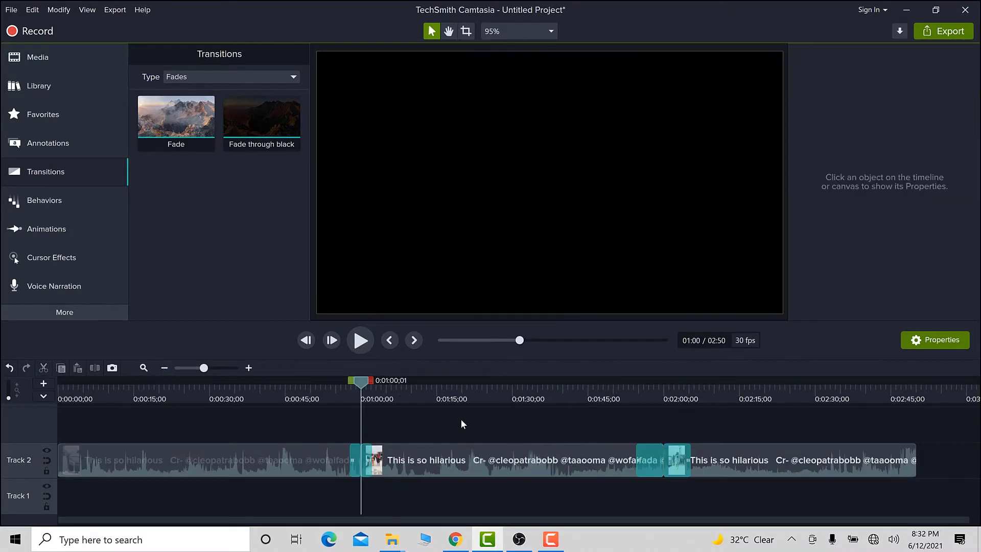
click(373, 461)
drag(371, 462, 392, 456)
click(189, 464)
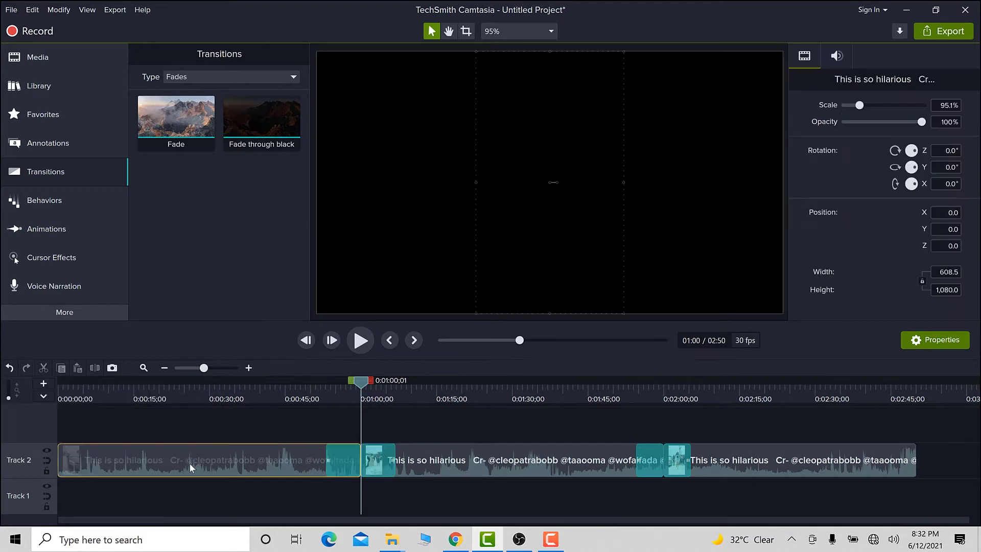
click(512, 450)
click(757, 452)
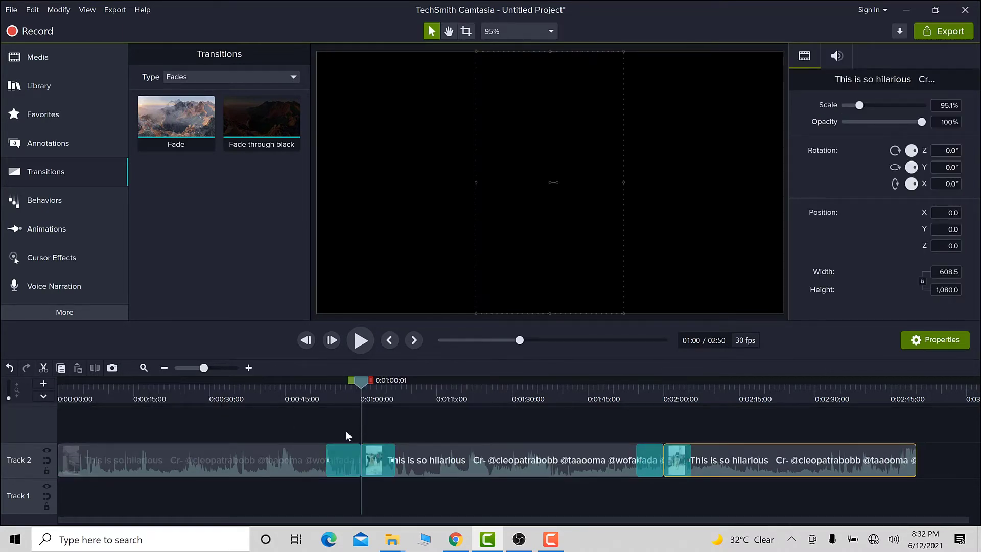
click(266, 453)
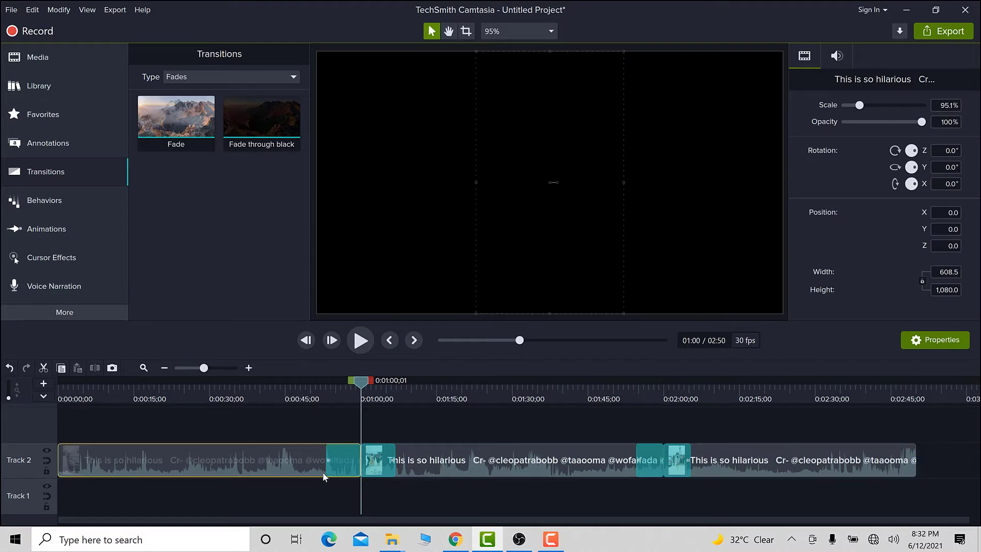
click(274, 386)
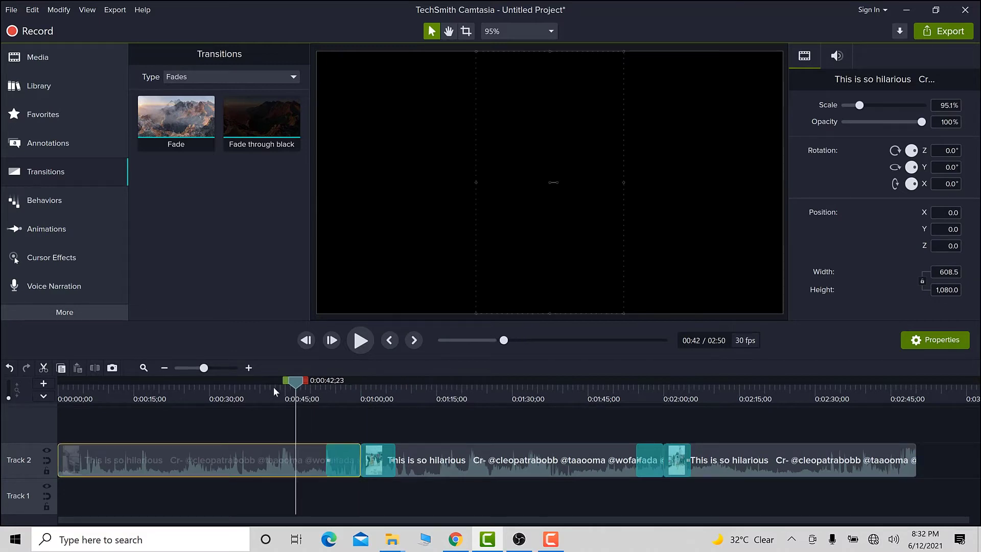
click(44, 396)
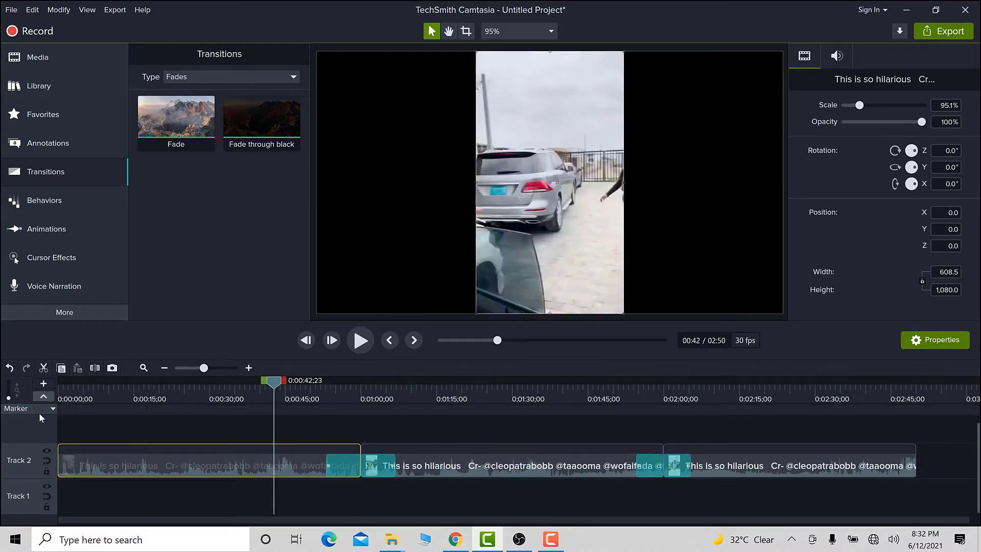
click(38, 412)
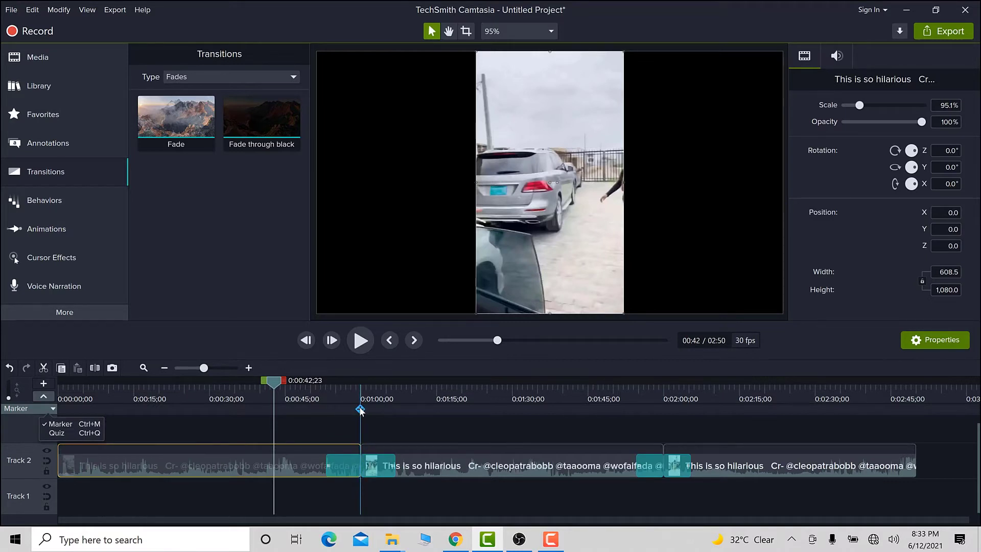
click(361, 410)
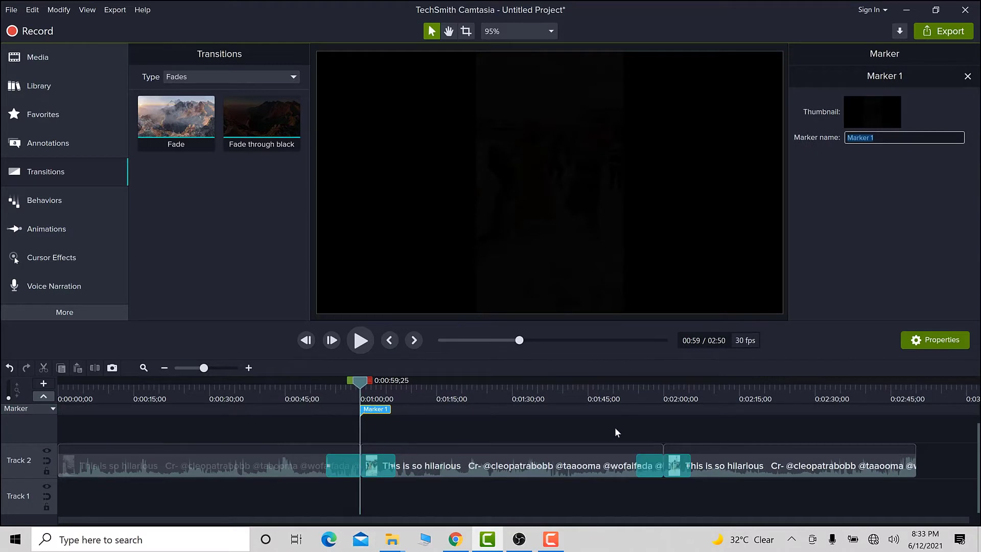
click(664, 409)
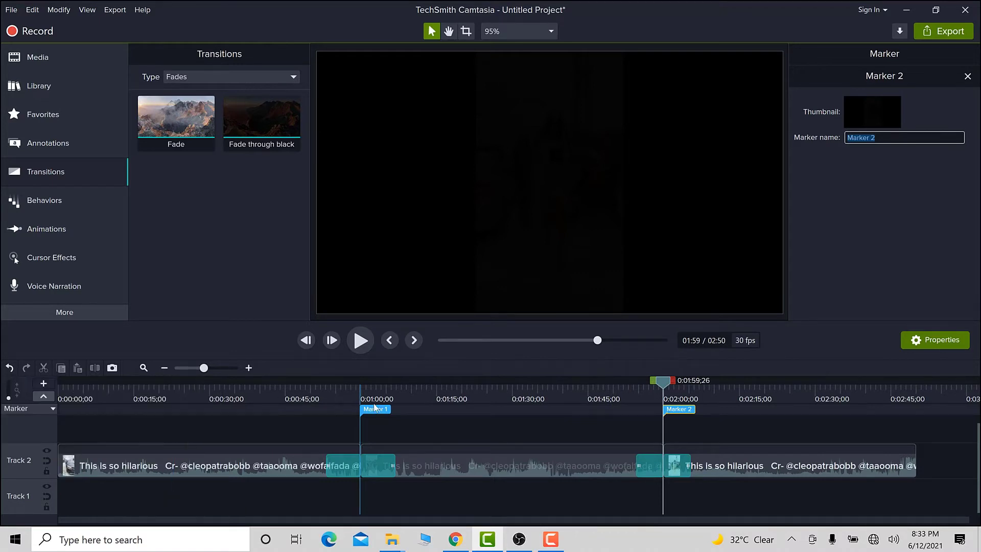
click(9, 368)
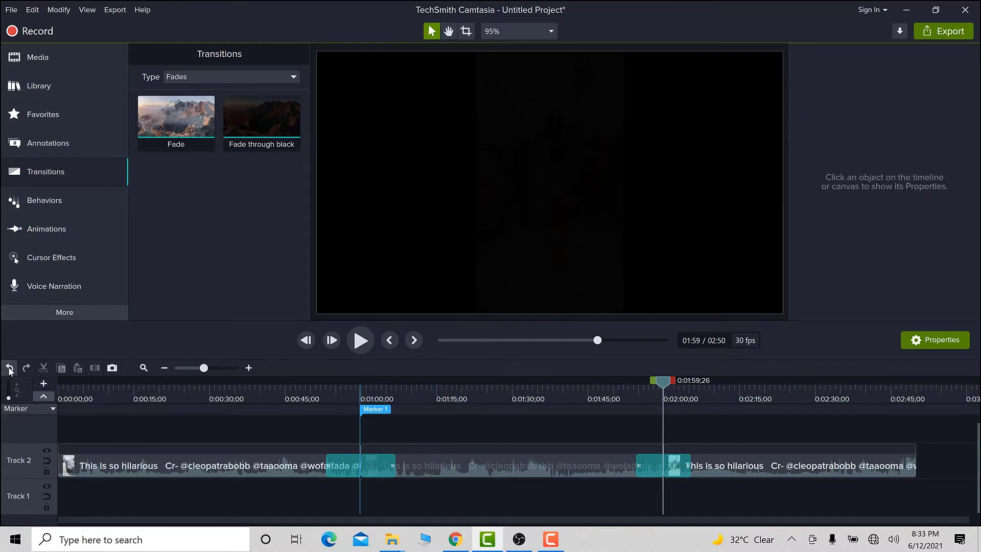
click(9, 368)
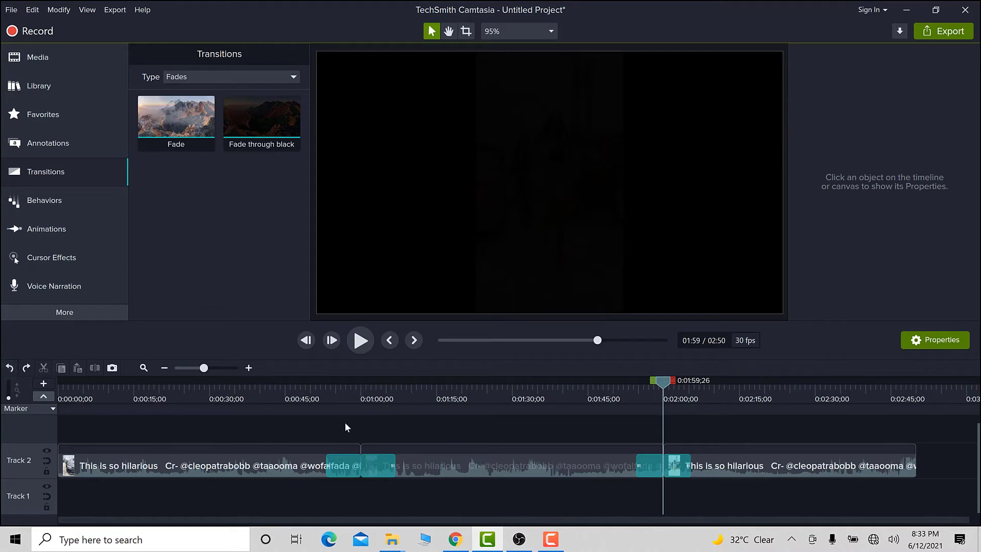
Add a timeline marker just before the 1:00 cut.
drag(665, 380, 398, 401)
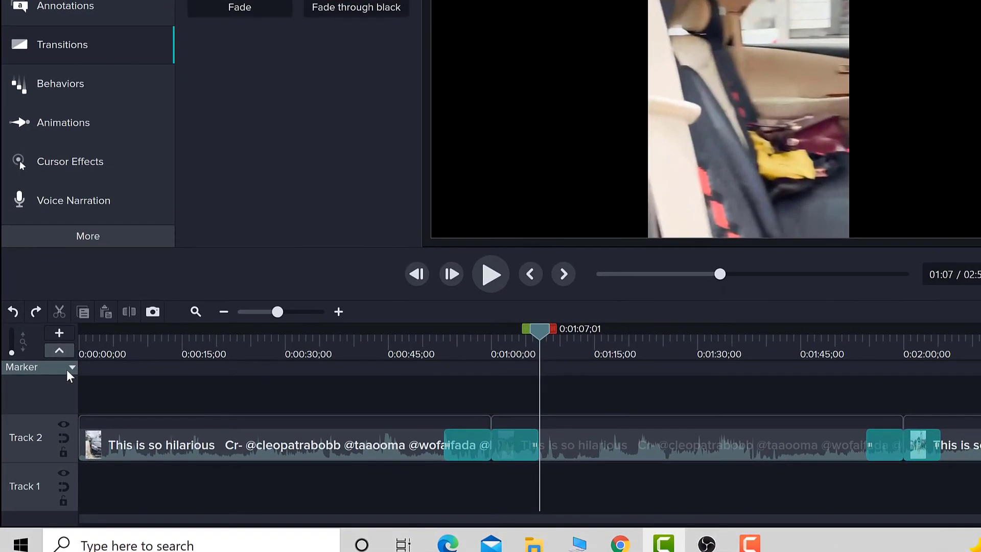
click(56, 399)
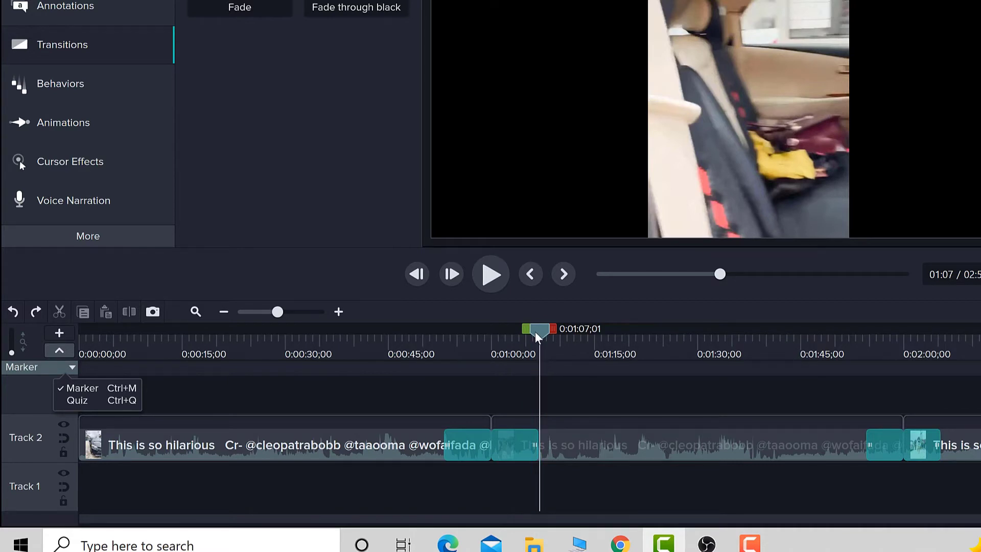
drag(535, 332, 487, 324)
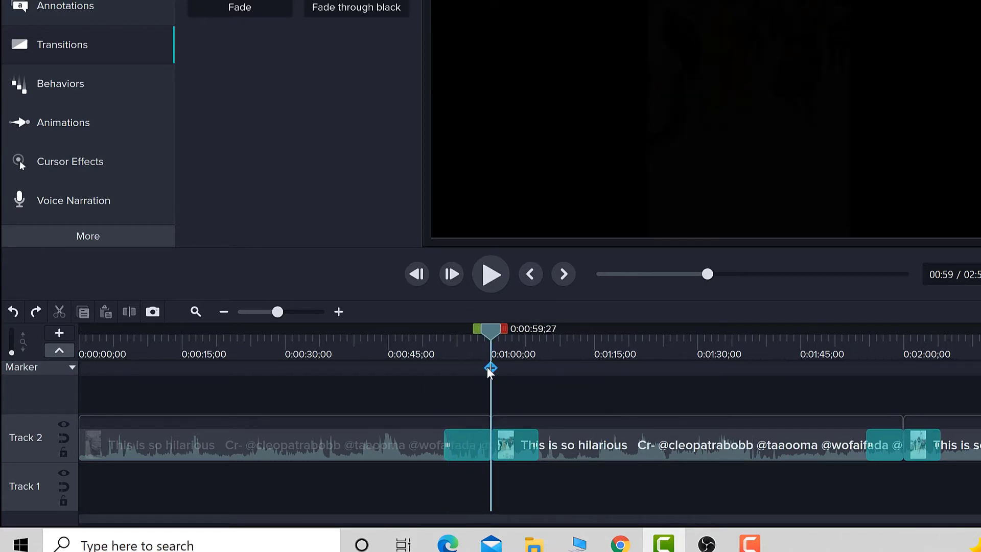
click(490, 369)
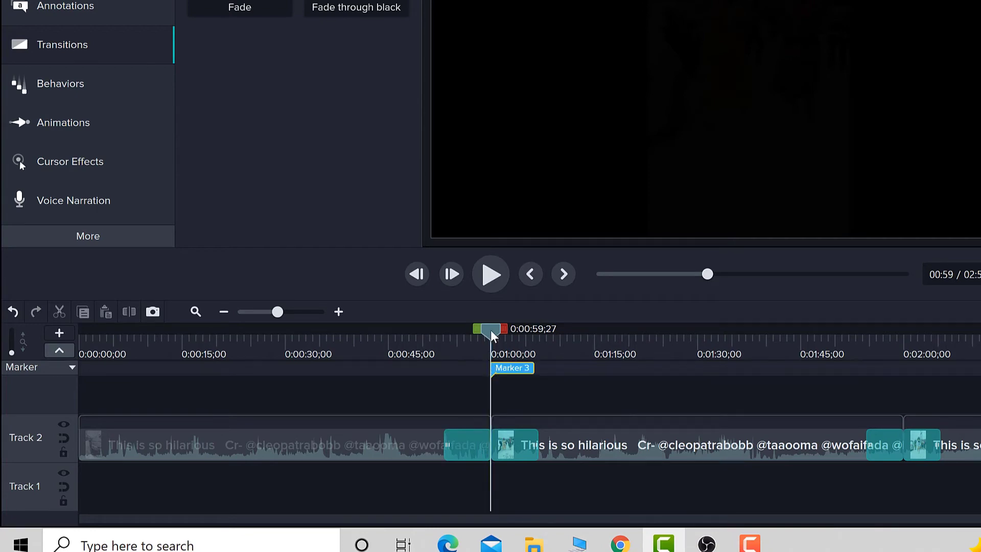
Add a second timeline marker just before the 2:00 cut.
drag(490, 330, 894, 343)
drag(900, 345, 903, 344)
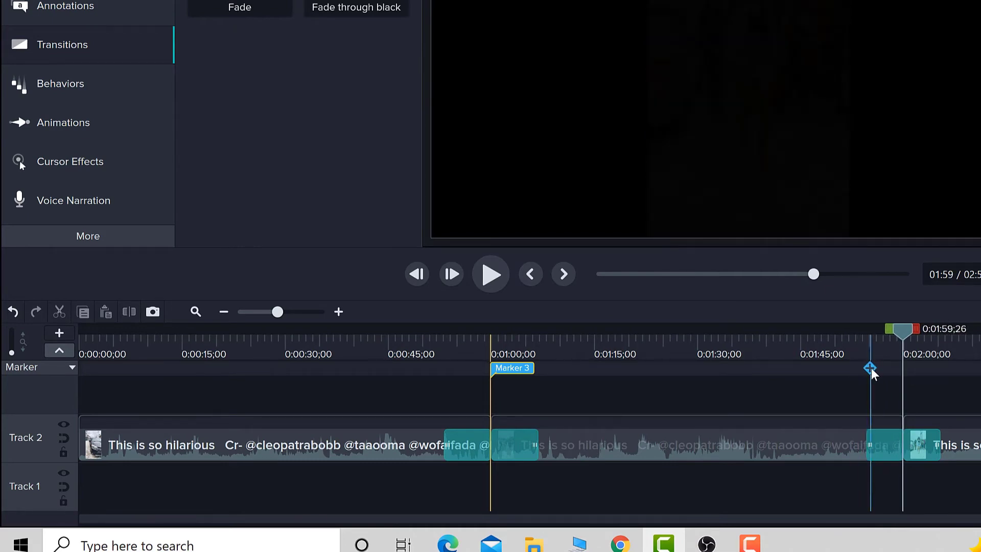
click(904, 369)
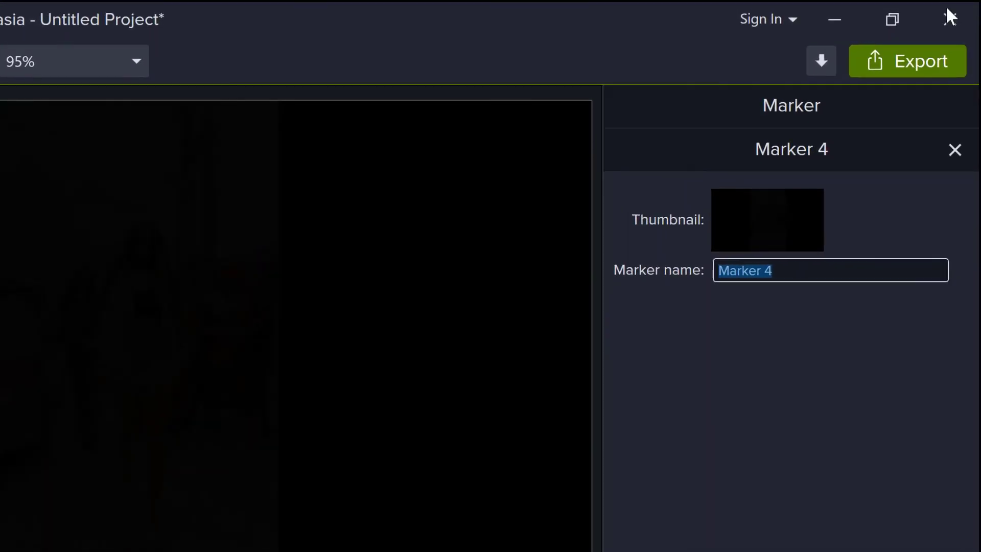
Start exporting to a local file with custom production settings in MP4 Smart Player (HTML5) format.
click(893, 58)
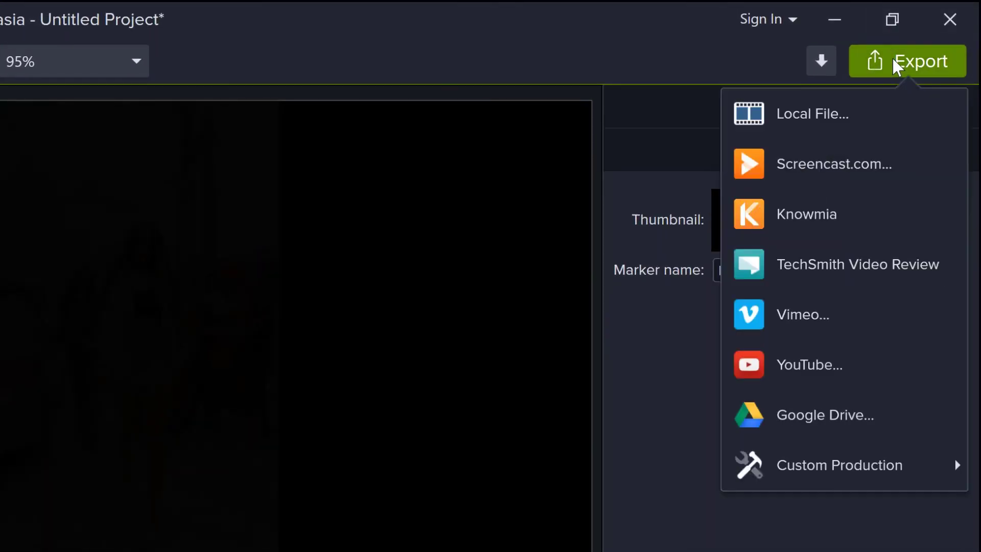
click(835, 114)
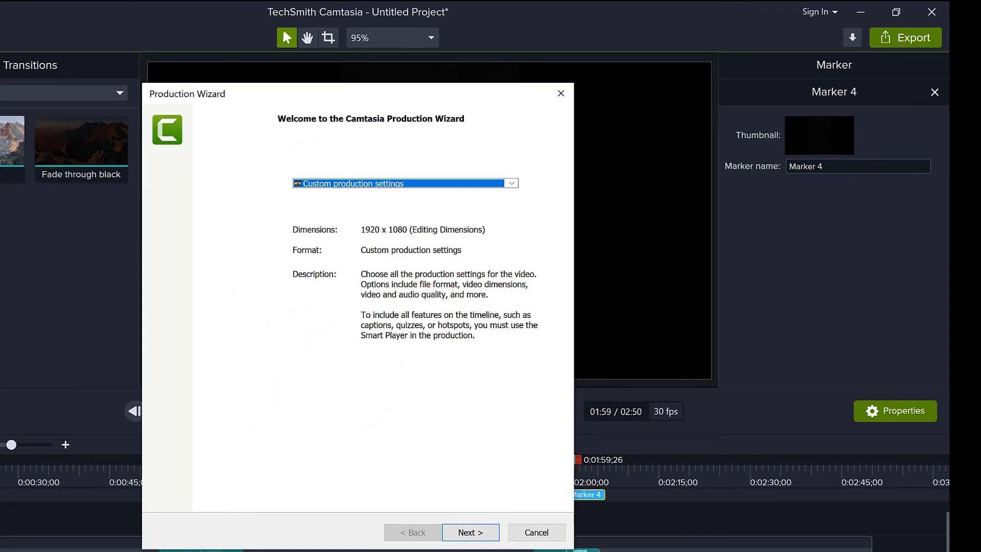
click(463, 534)
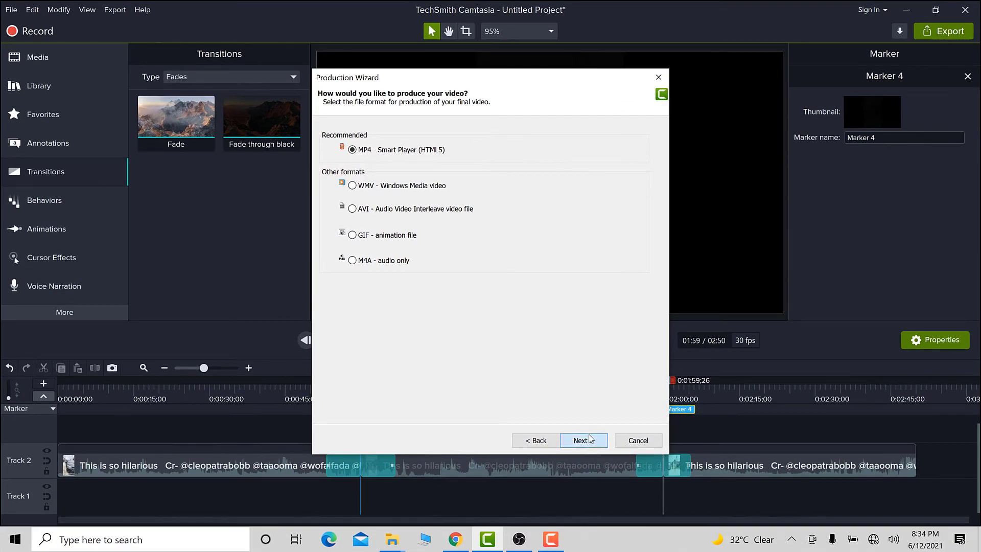
click(584, 441)
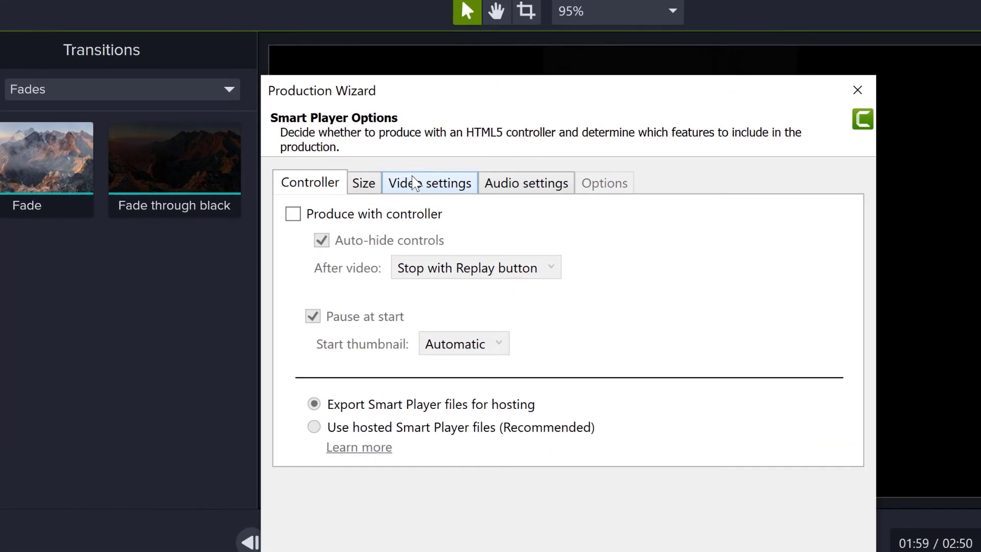
Enable producing multiple files based on markers in the video settings and continue.
click(414, 183)
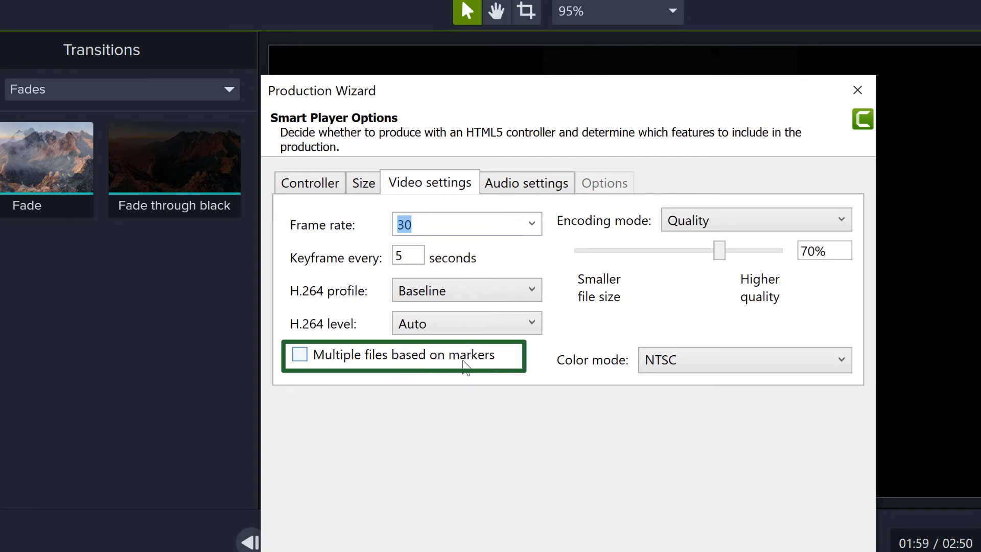
click(299, 354)
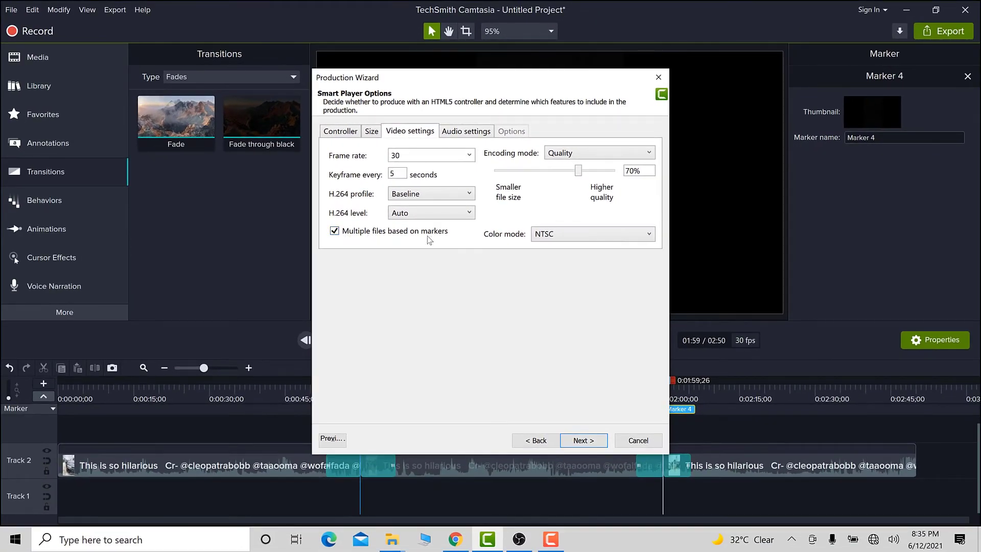
click(590, 443)
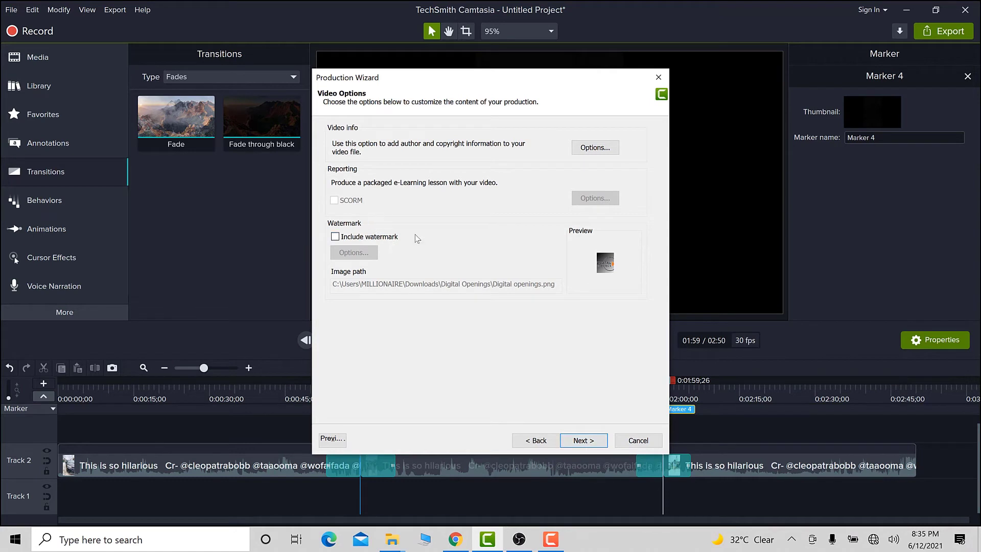
Continue past the video options without including a watermark.
click(335, 237)
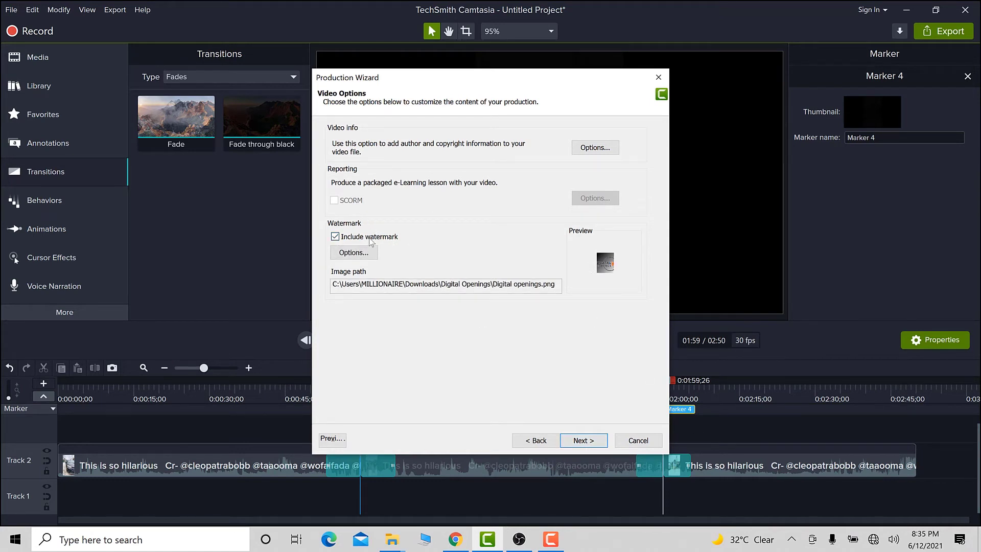
click(336, 238)
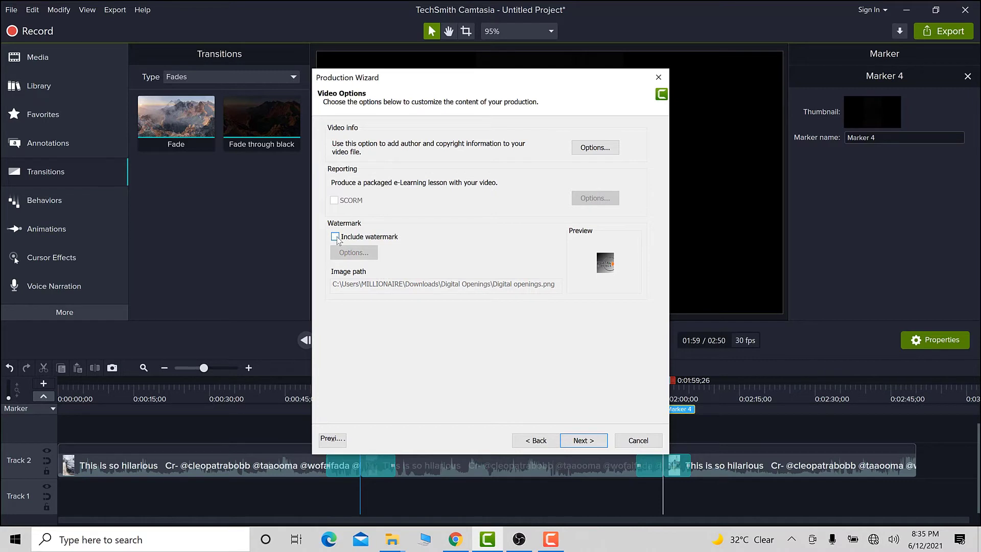
click(583, 440)
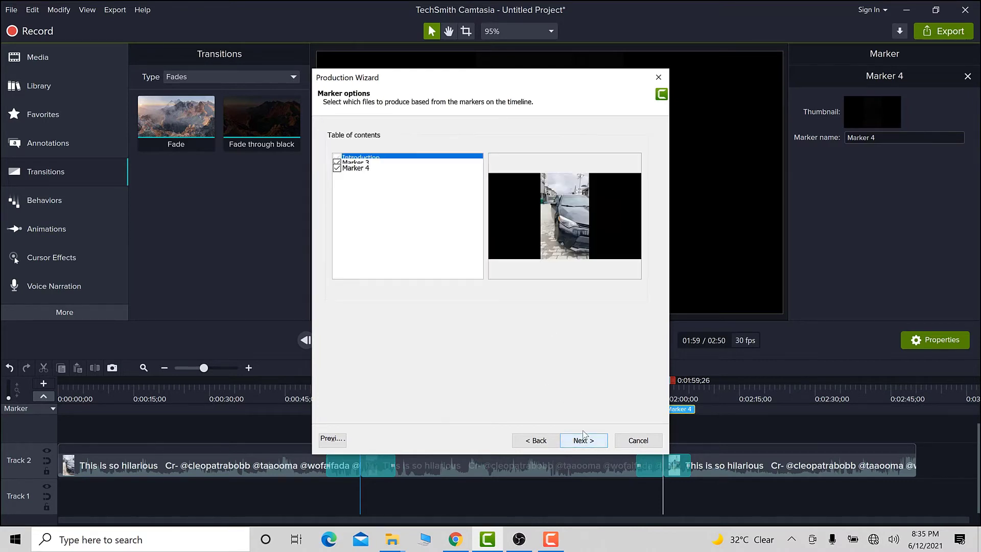
Proceed through the marker table of contents and production name pages to the final produce page.
click(353, 163)
click(581, 440)
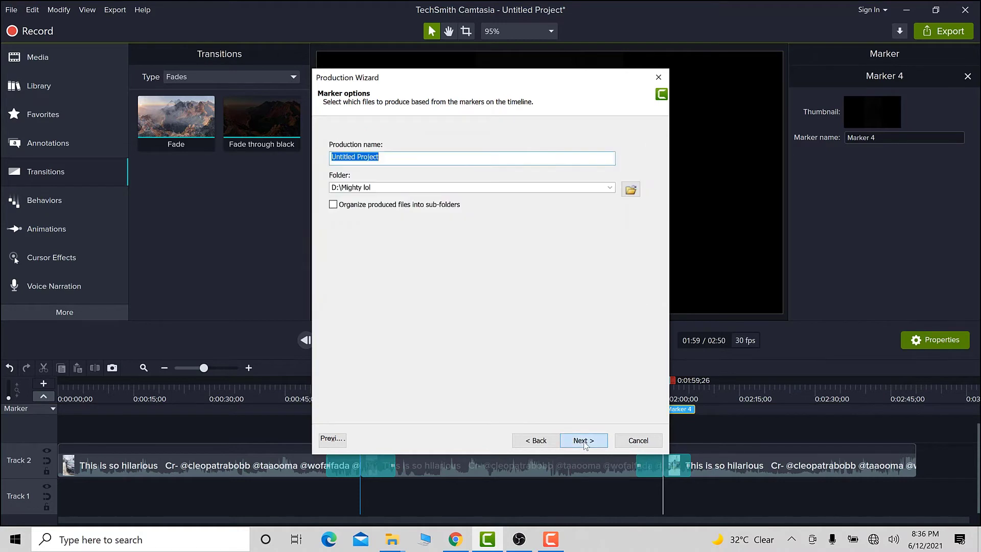
click(390, 306)
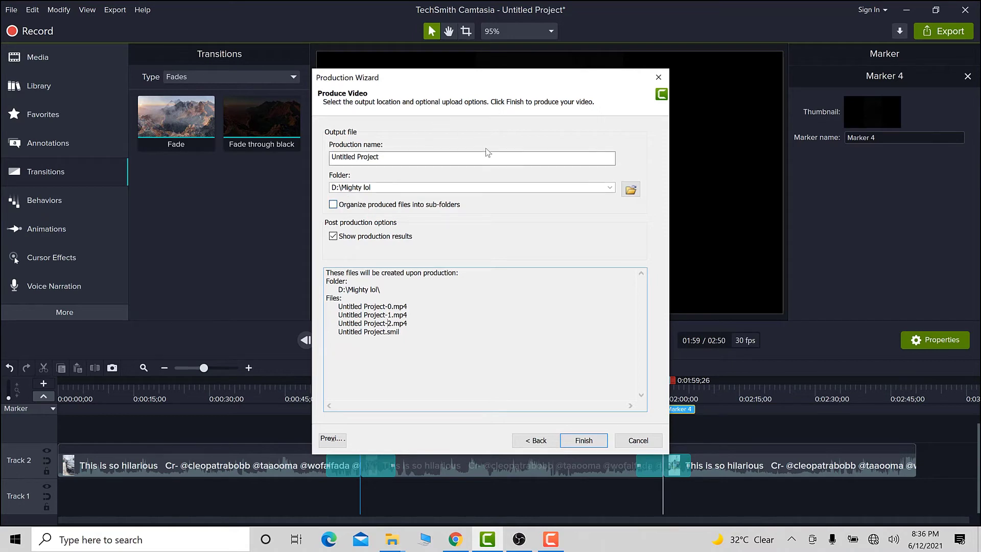
Create a new folder named test tuto on the Desktop and set it as the production output folder.
click(631, 190)
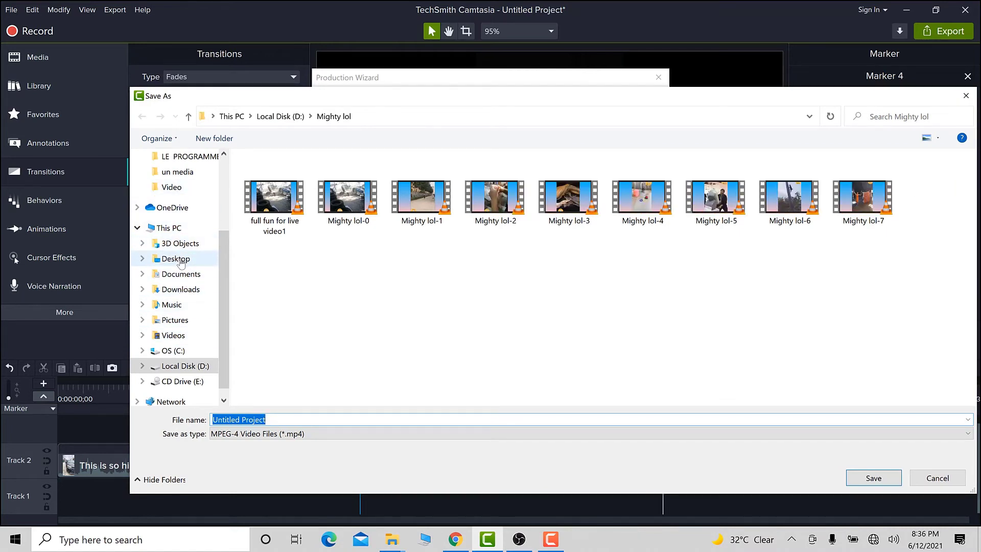
click(179, 258)
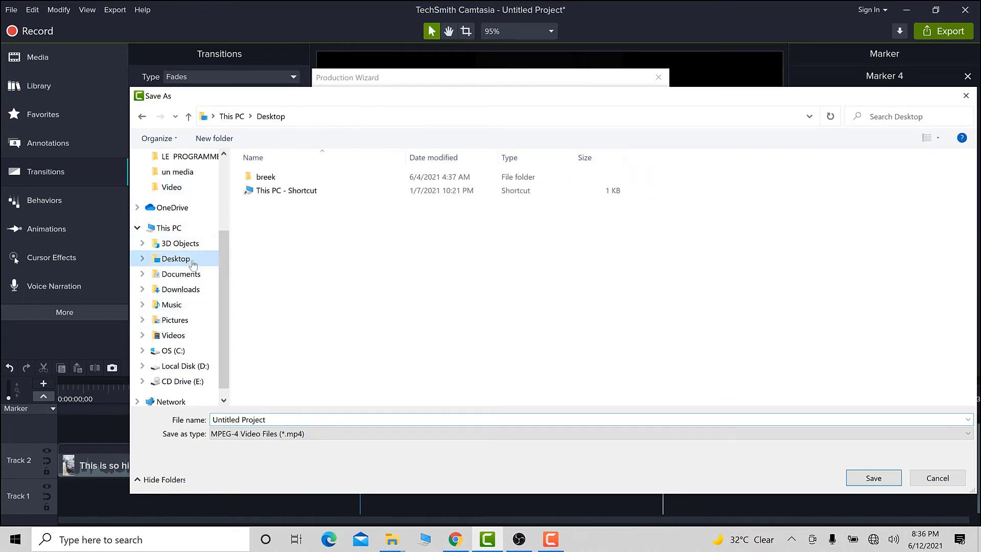
right_click(331, 292)
mouse_move(257, 424)
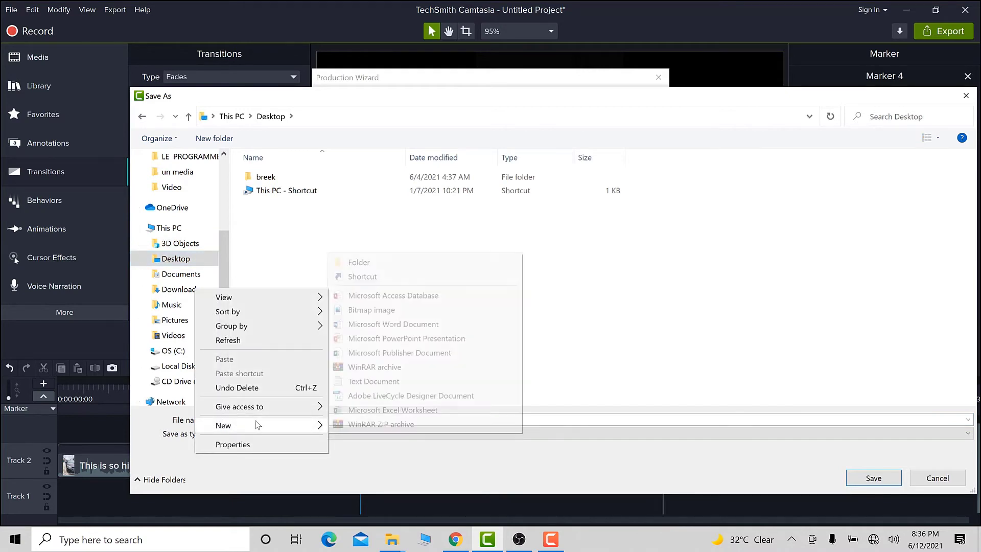
click(364, 263)
text(tes)
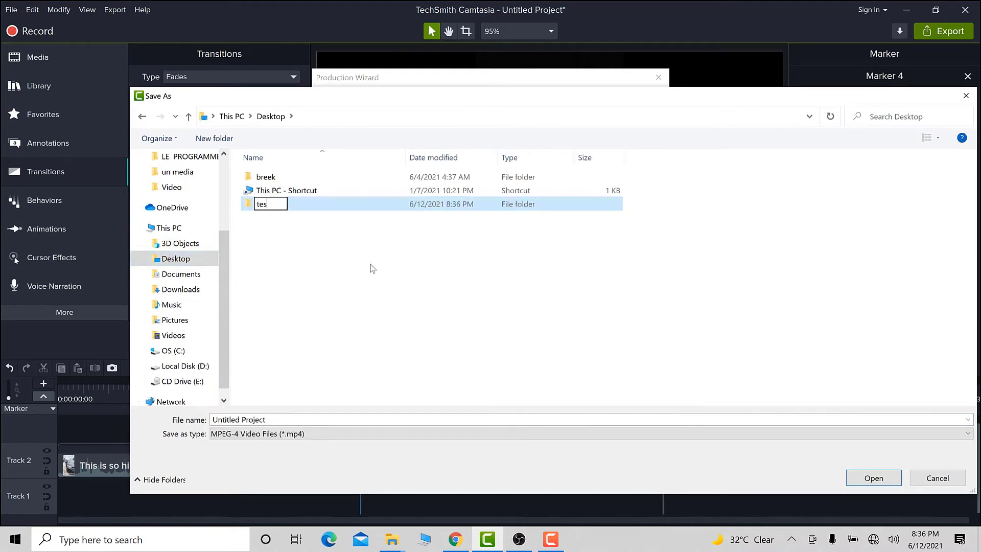
text(t tuto)
key(Return)
key(Return)
click(862, 478)
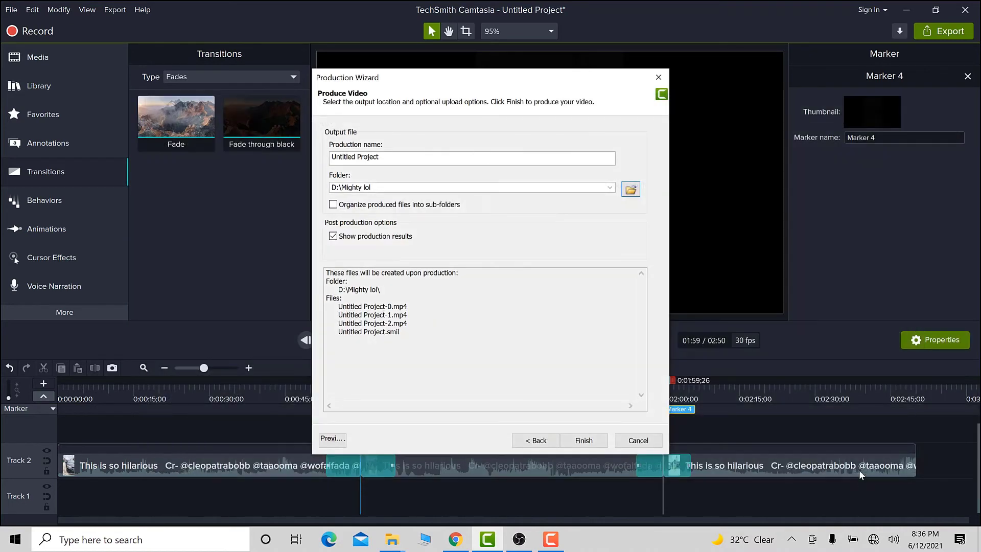
Produce the videos, review the production results, and close the wizard.
click(584, 441)
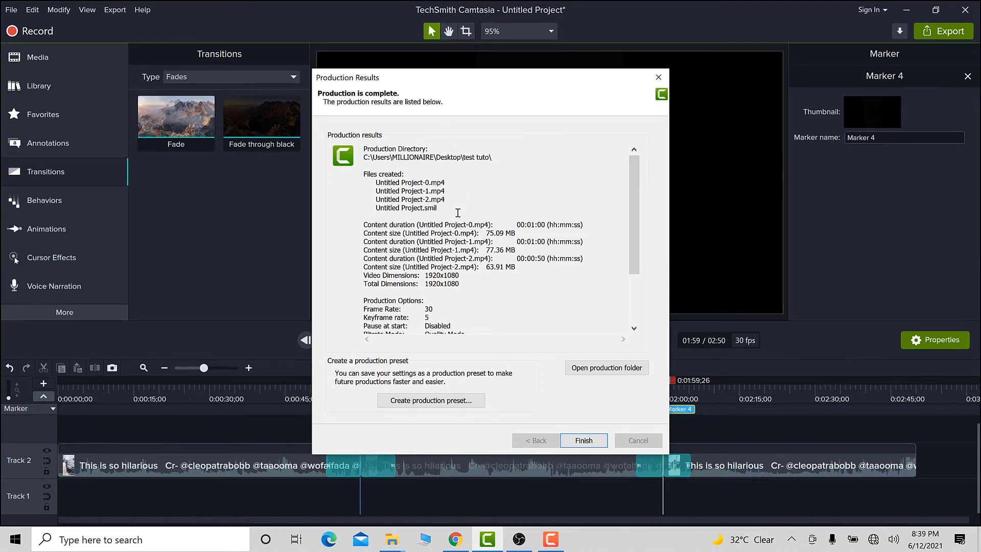
scroll(499, 205, down, 3)
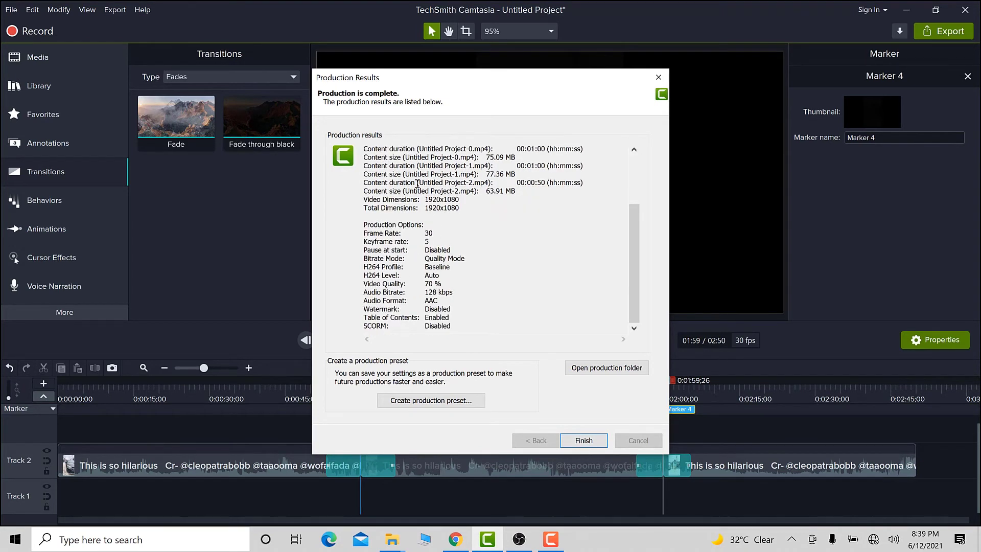
scroll(418, 184, up, 3)
scroll(418, 184, down, 3)
scroll(458, 184, up, 3)
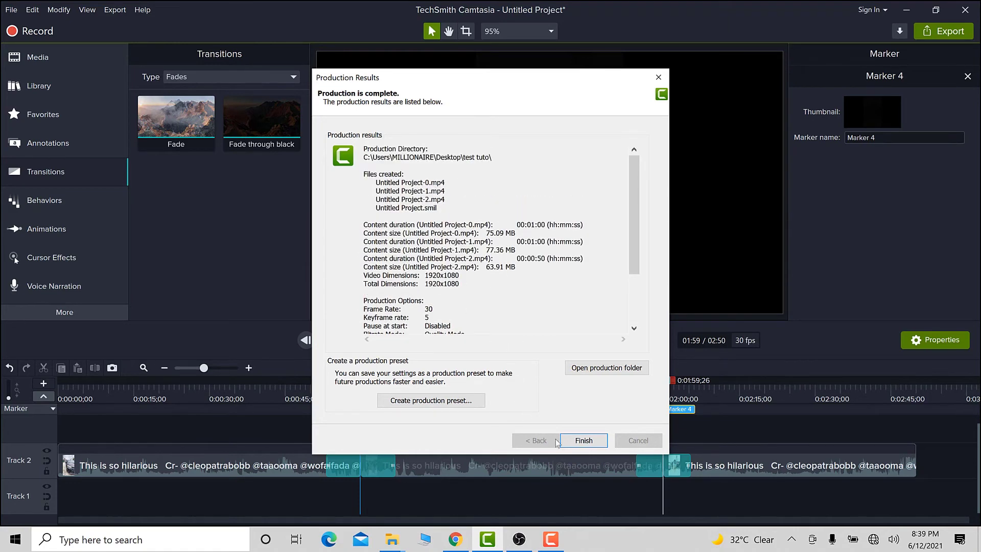
click(586, 443)
Minimize the editor and open the test tuto folder on the desktop to view the produced files.
click(910, 10)
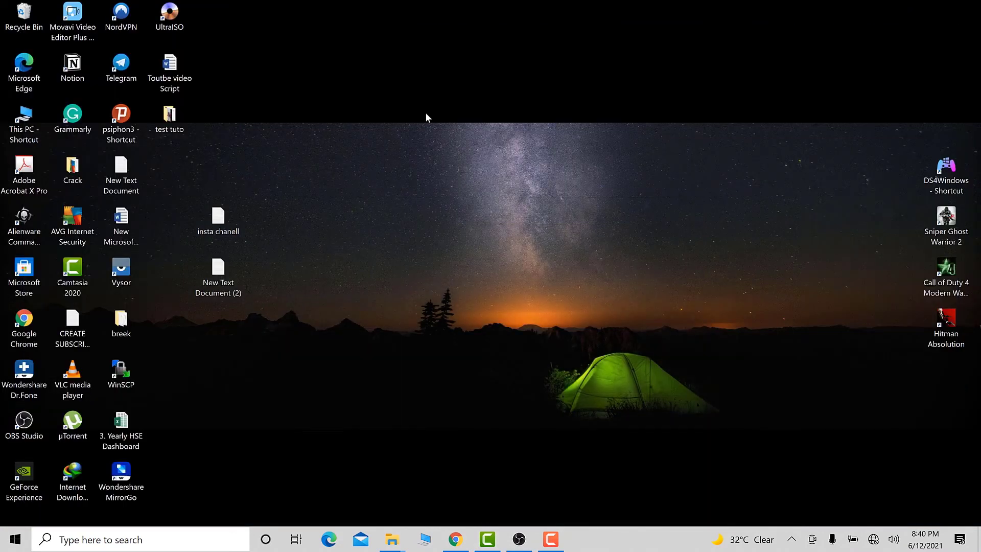
double_click(173, 125)
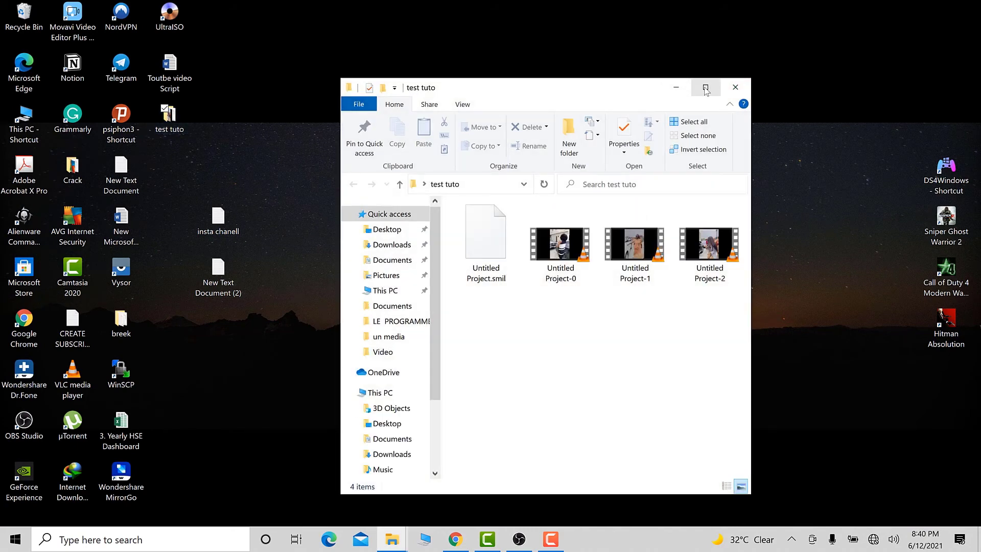
click(705, 88)
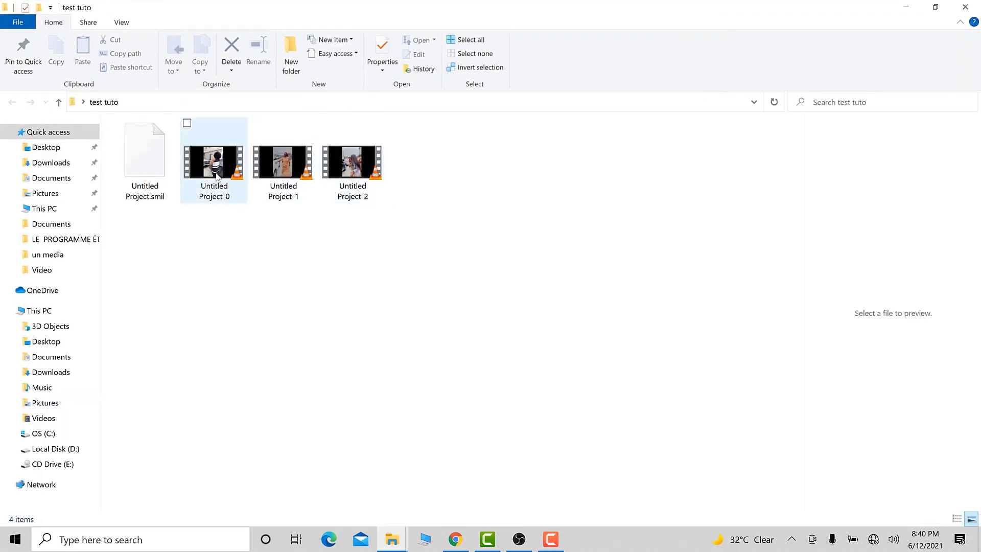
Play Untitled Project-0 in VLC media player.
click(216, 176)
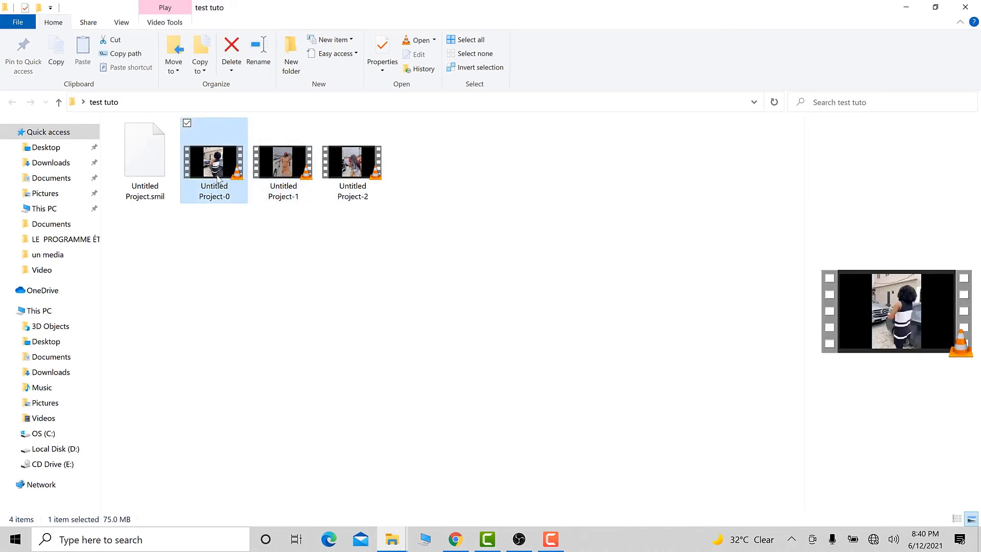
double_click(218, 178)
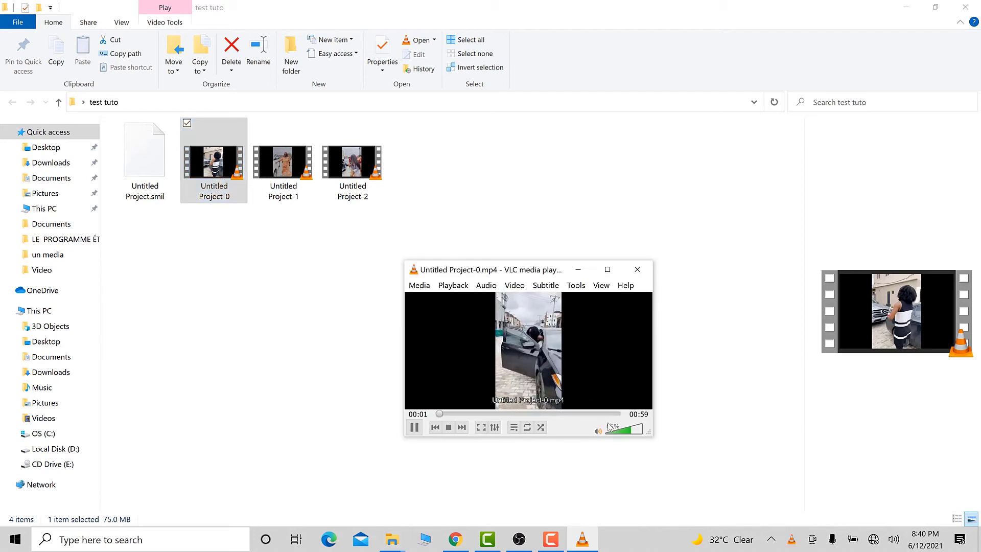
key(m)
drag(554, 415, 613, 416)
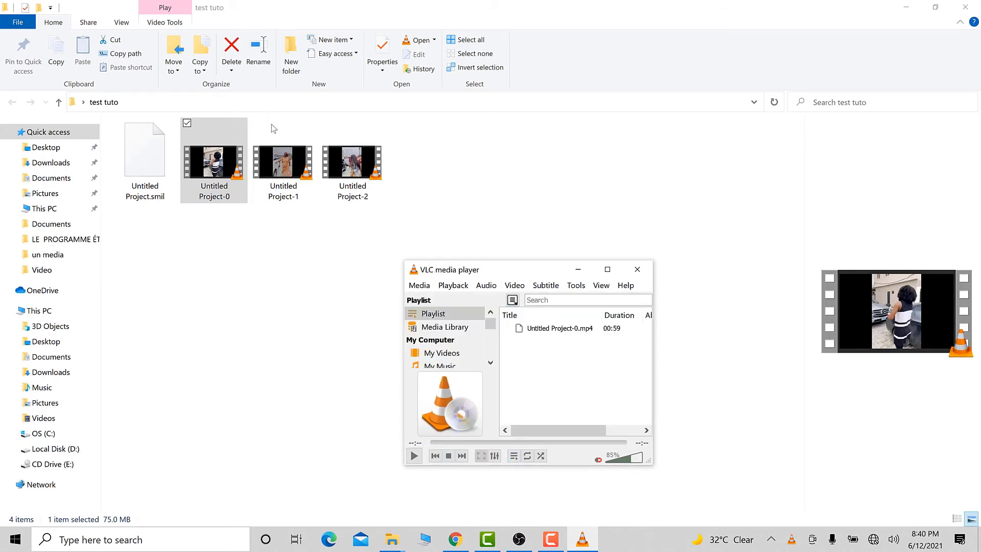
Add Untitled Project-1 and Untitled Project-2 to the VLC playlist and play them.
drag(271, 124, 592, 395)
drag(380, 176, 603, 378)
double_click(551, 340)
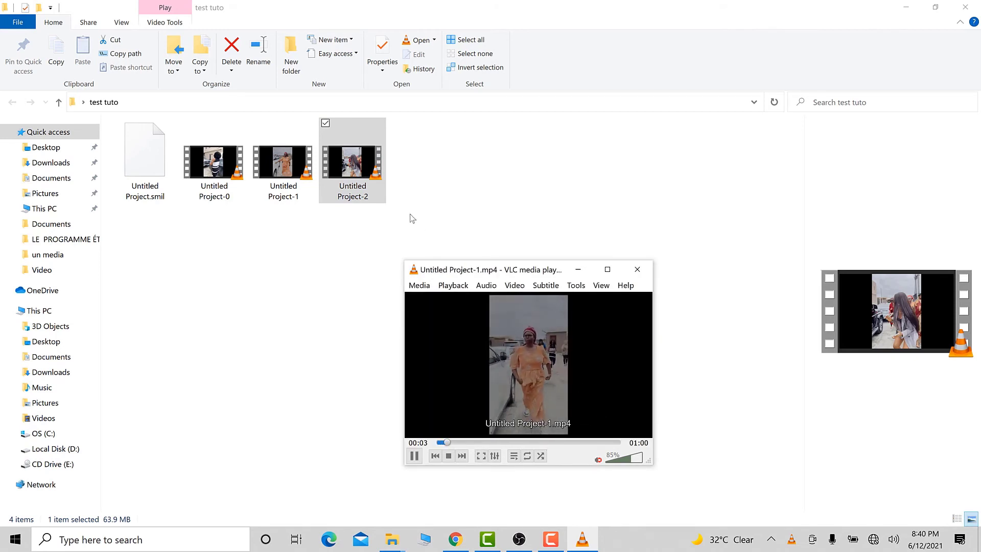
click(614, 443)
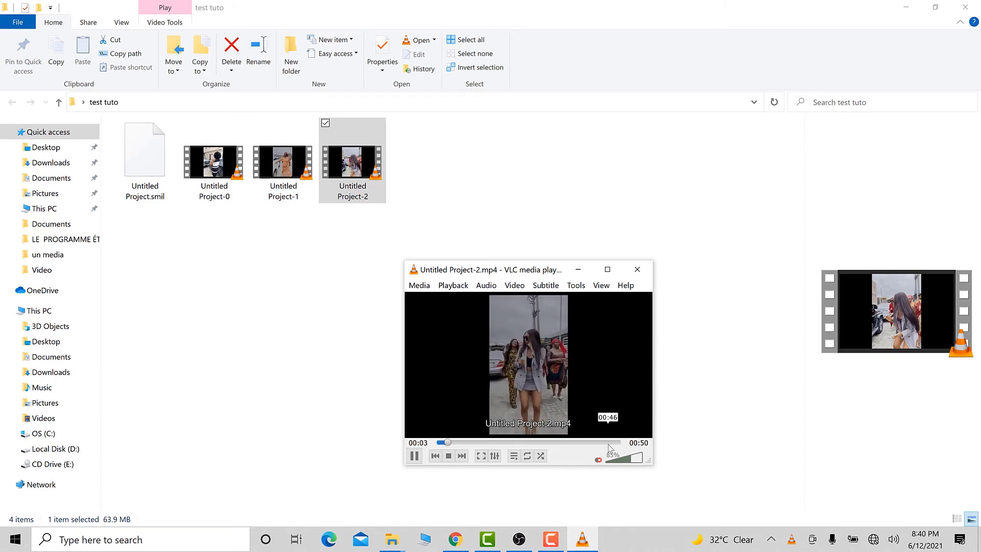
Watch the end of Untitled Project-2 maximized, close the player, and switch back to Camtasia.
click(608, 269)
click(907, 504)
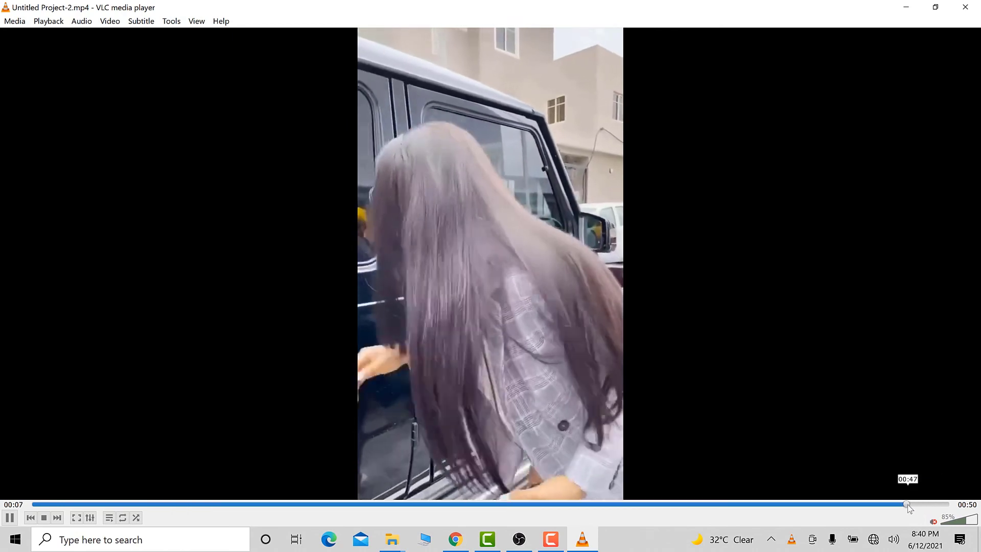
click(966, 7)
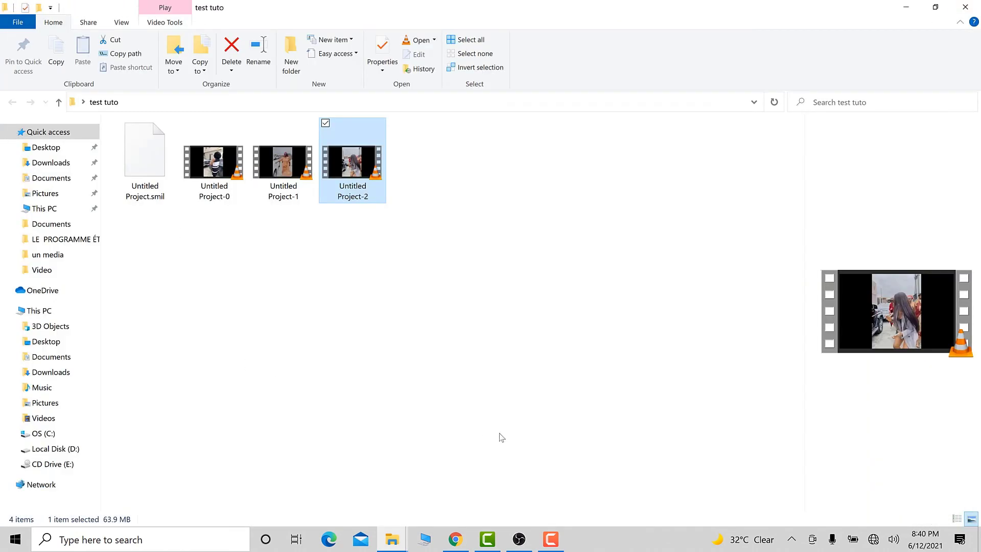
click(906, 7)
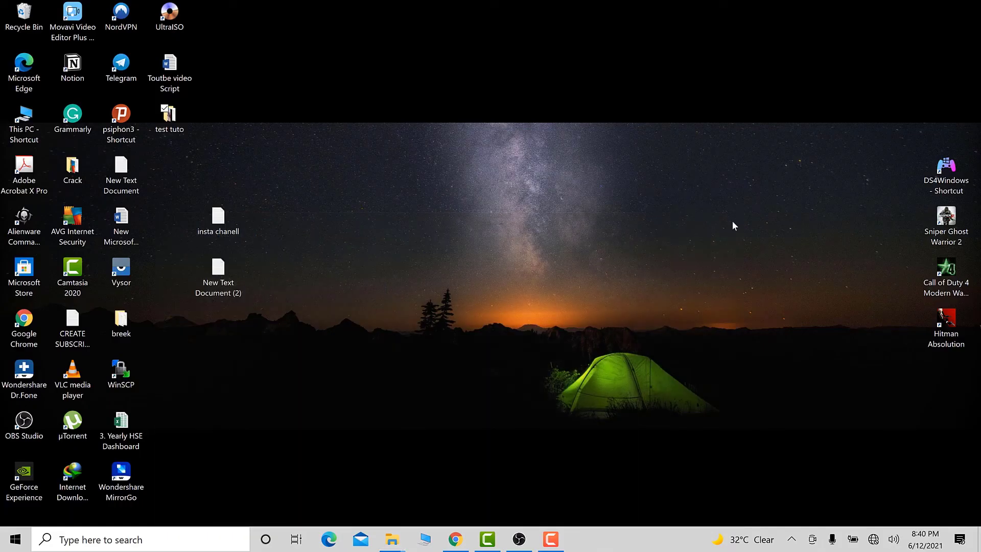
click(490, 545)
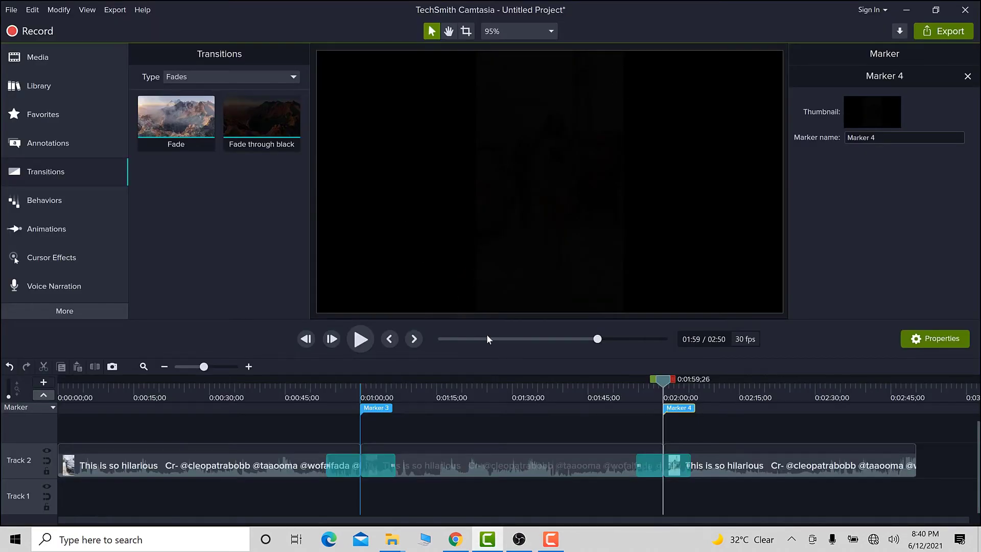
click(261, 462)
click(346, 449)
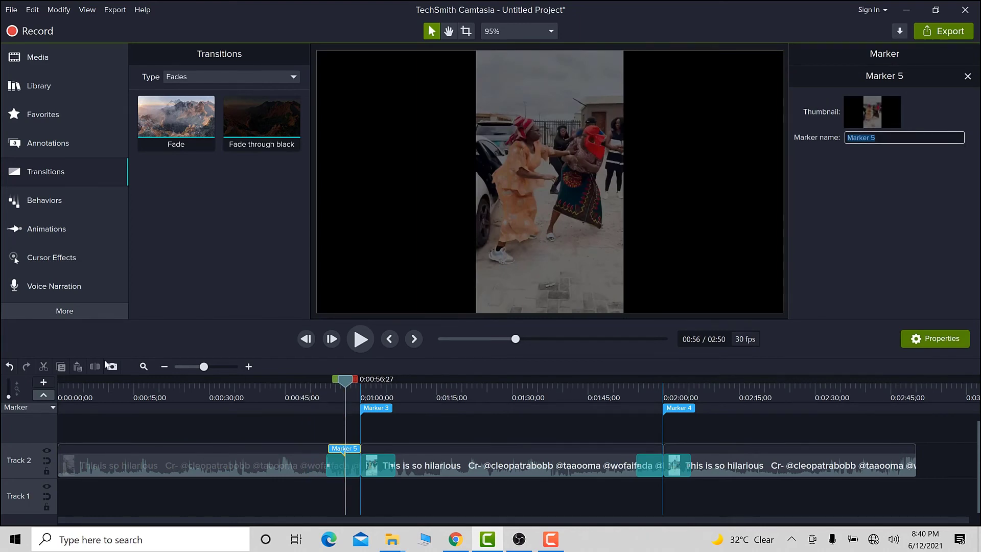
click(8, 367)
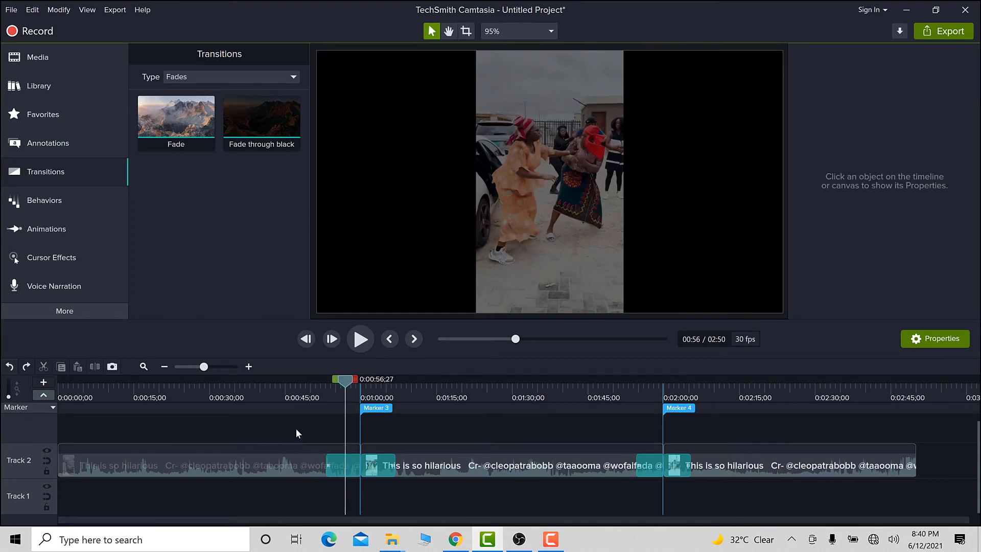
Add the YT SUB SHAKE library asset on a new track at about 0:47, just before Marker 3.
drag(342, 382, 174, 402)
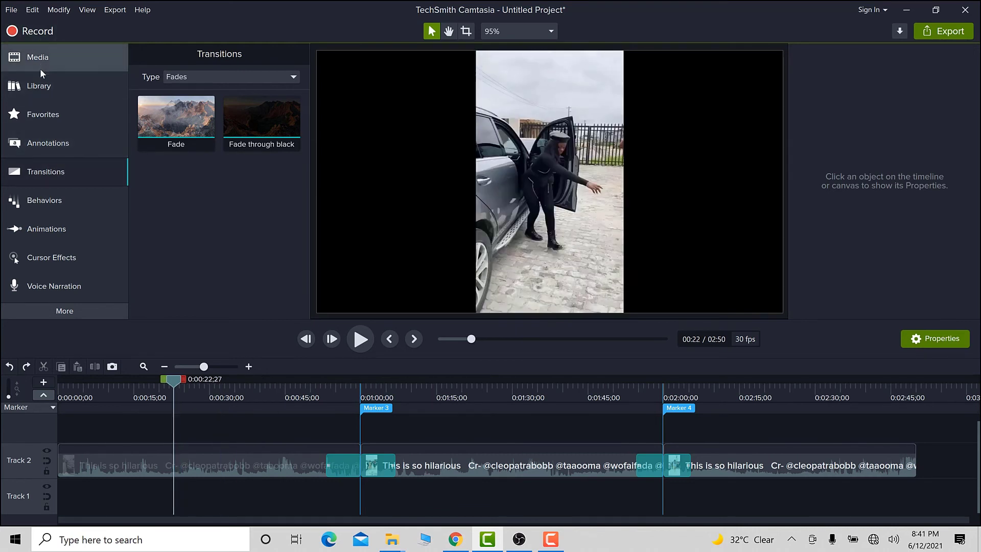
click(76, 86)
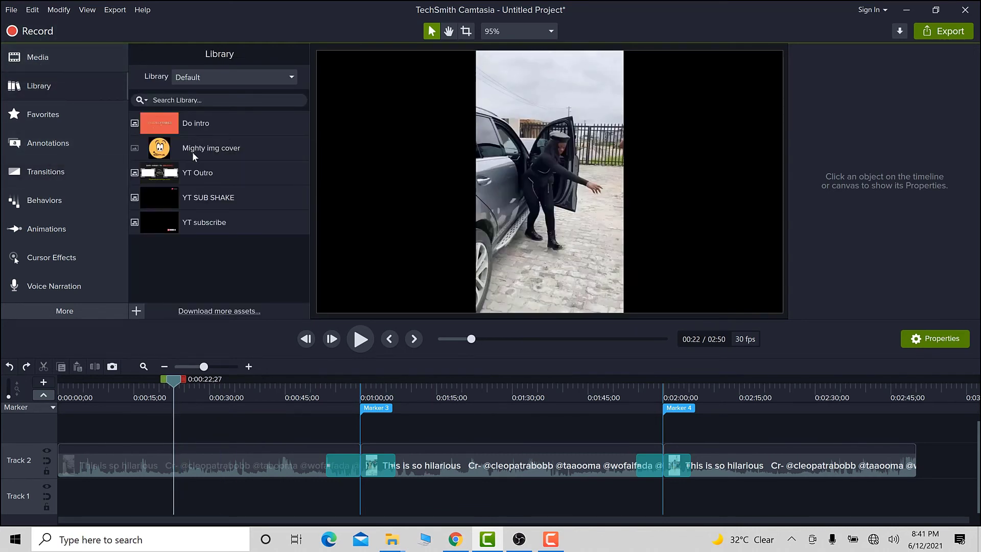
click(193, 202)
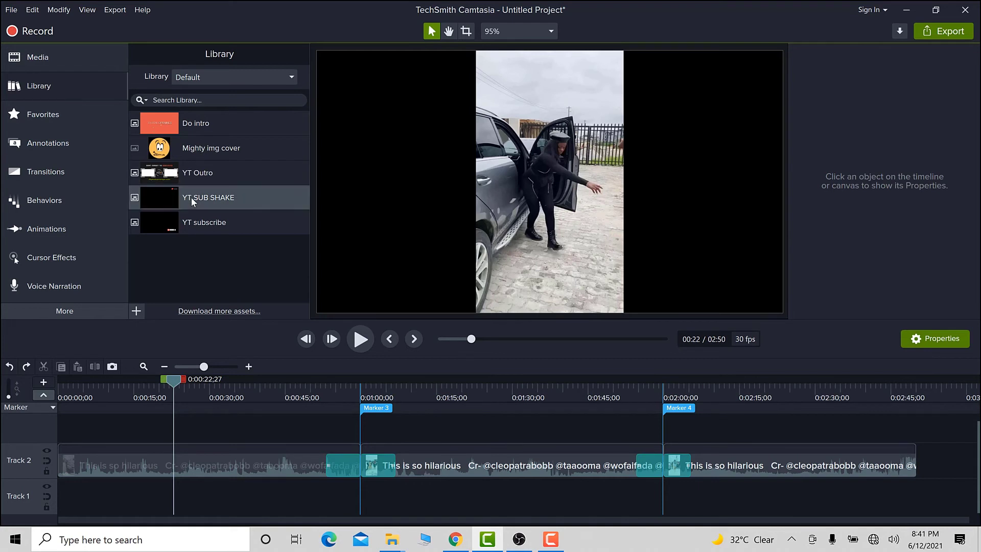
key(ctrl+a)
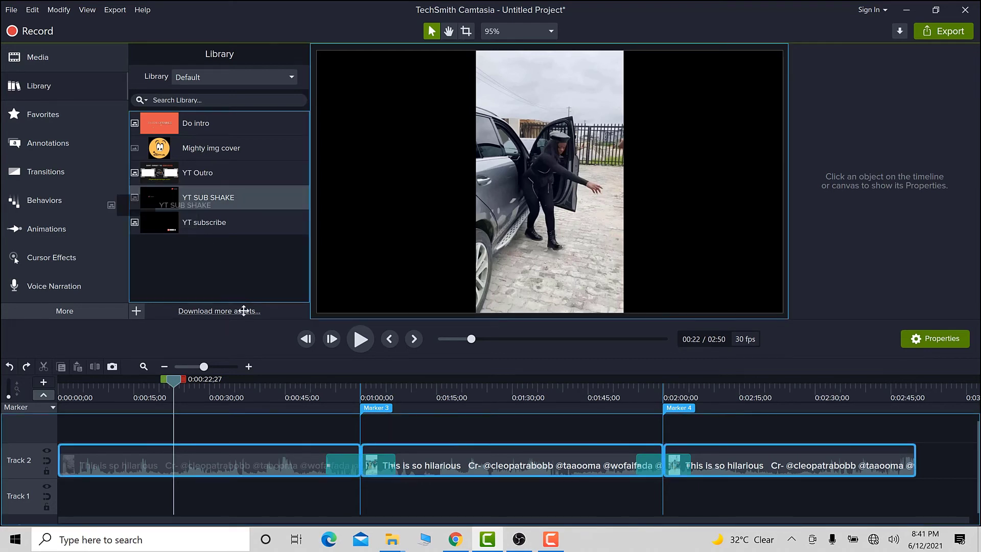
drag(320, 465, 292, 427)
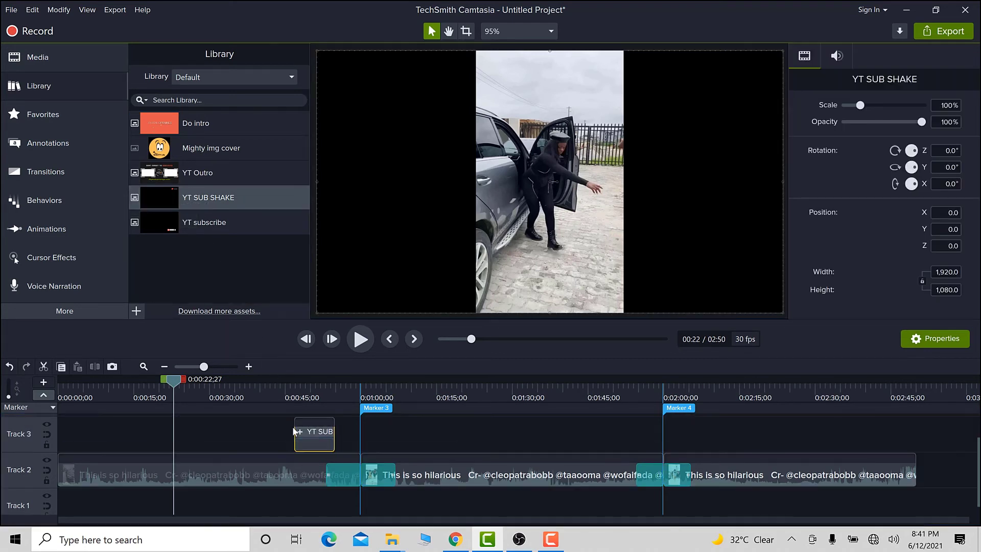
Preview the YT SUB SHAKE overlay by playing the timeline from about 0:46.
click(275, 384)
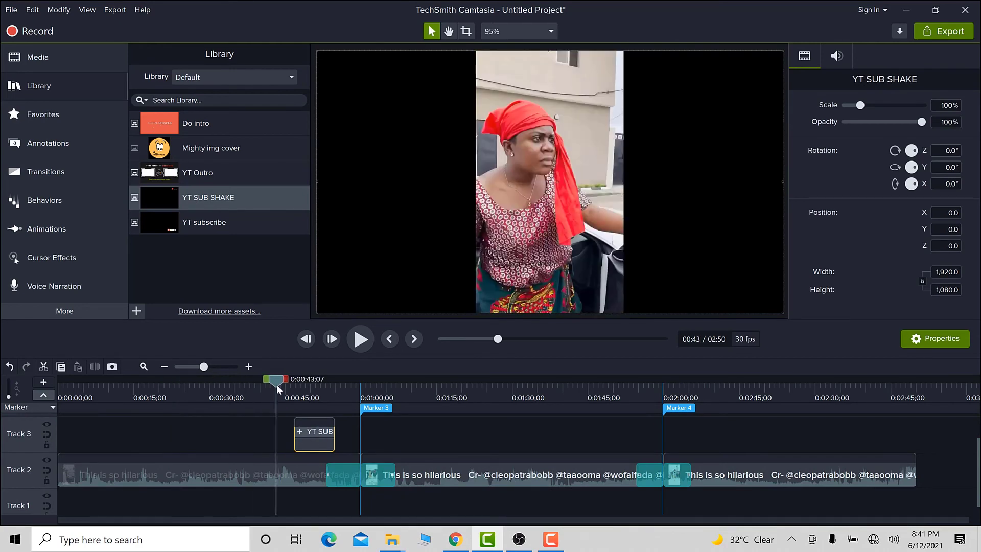
drag(280, 378, 295, 379)
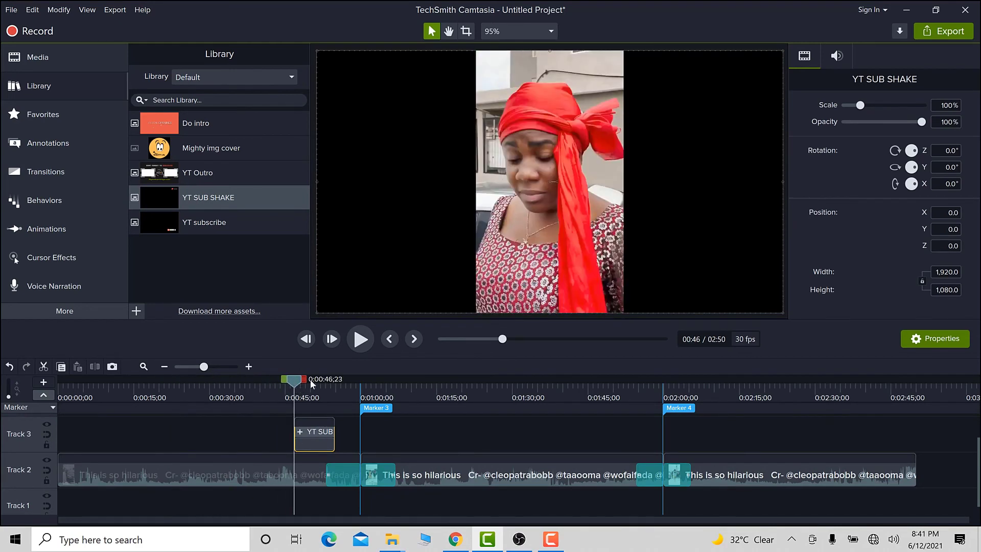
click(360, 340)
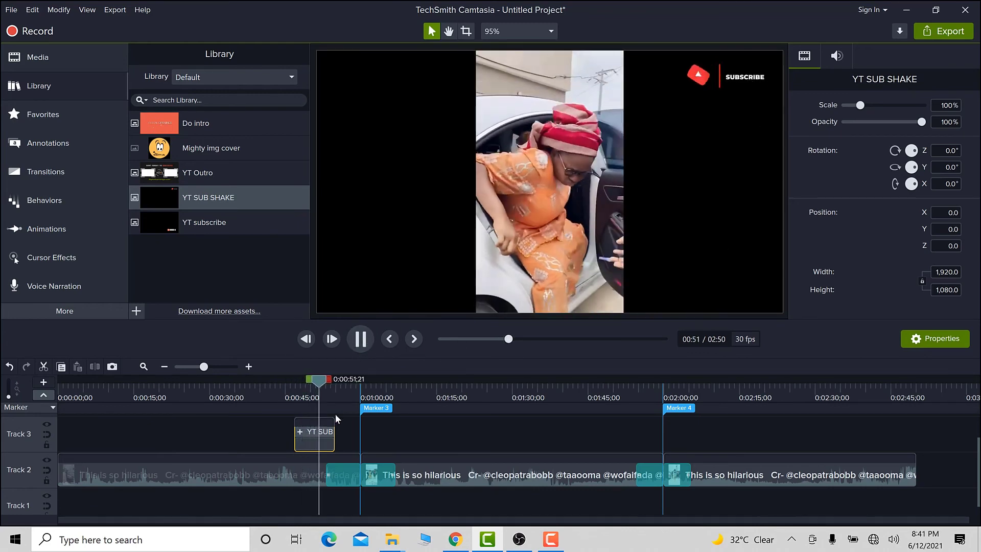
click(358, 343)
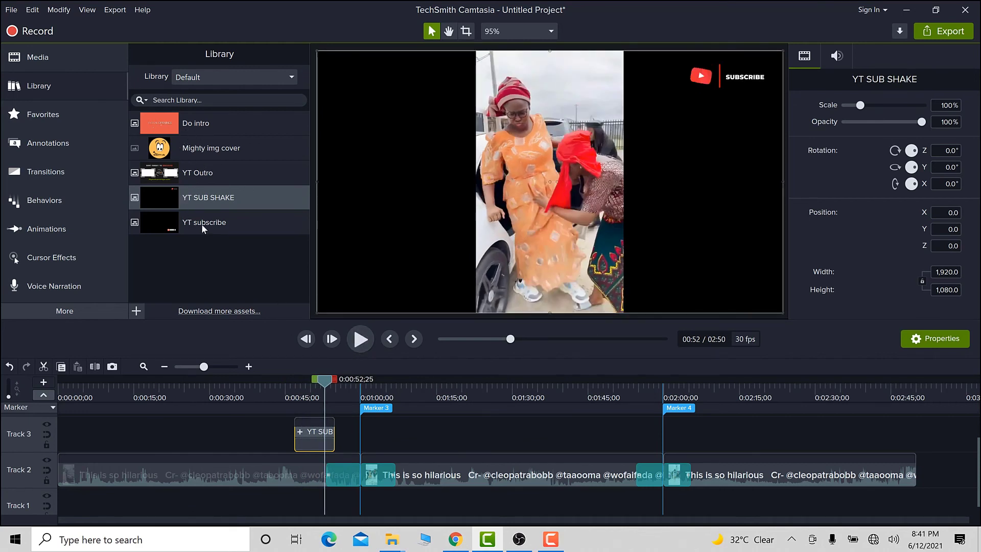
Add the YT subscribe library asset to Track 3 at about 1:50, before Marker 4, and scrub to check it.
drag(202, 223, 632, 439)
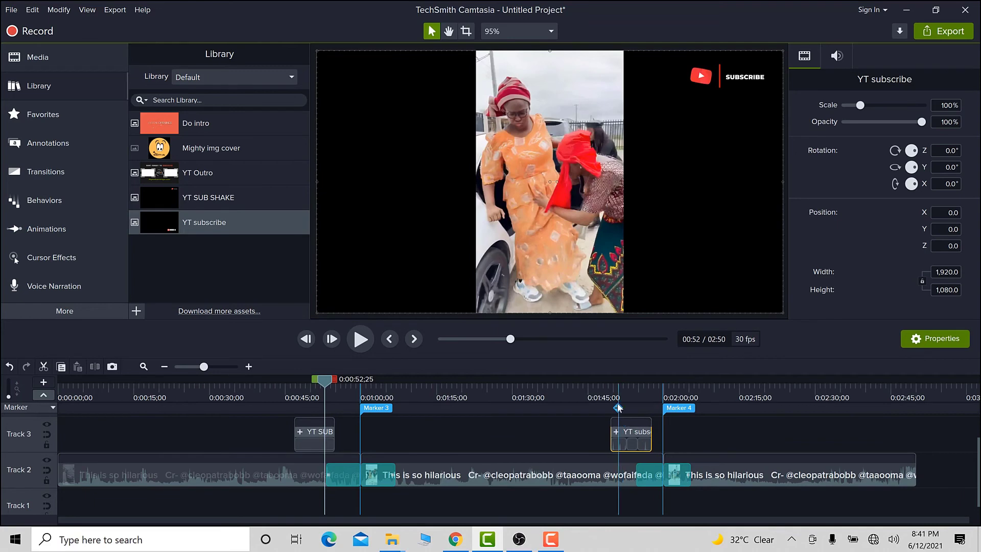
click(627, 384)
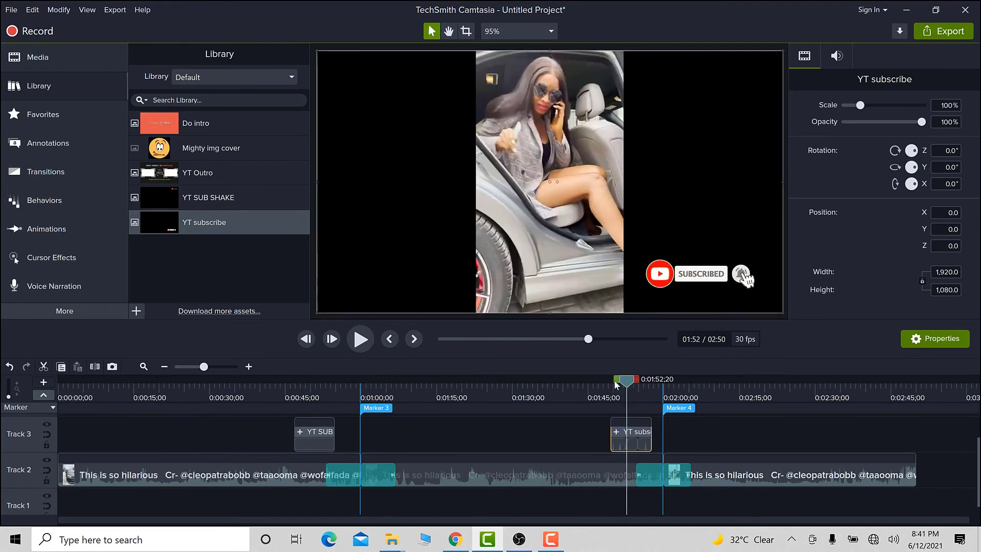
mouse_move(616, 385)
mouse_down()
mouse_move(596, 384)
mouse_move(605, 384)
mouse_up()
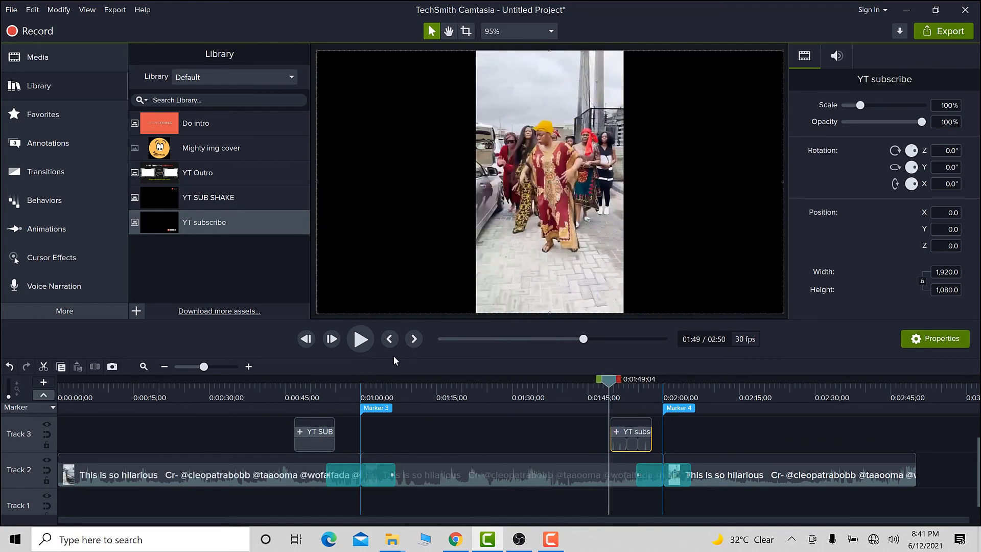
Play and pause the timeline to preview the YT subscribe overlay, then move the overlay left onto the vertical video, X about -642.
click(364, 346)
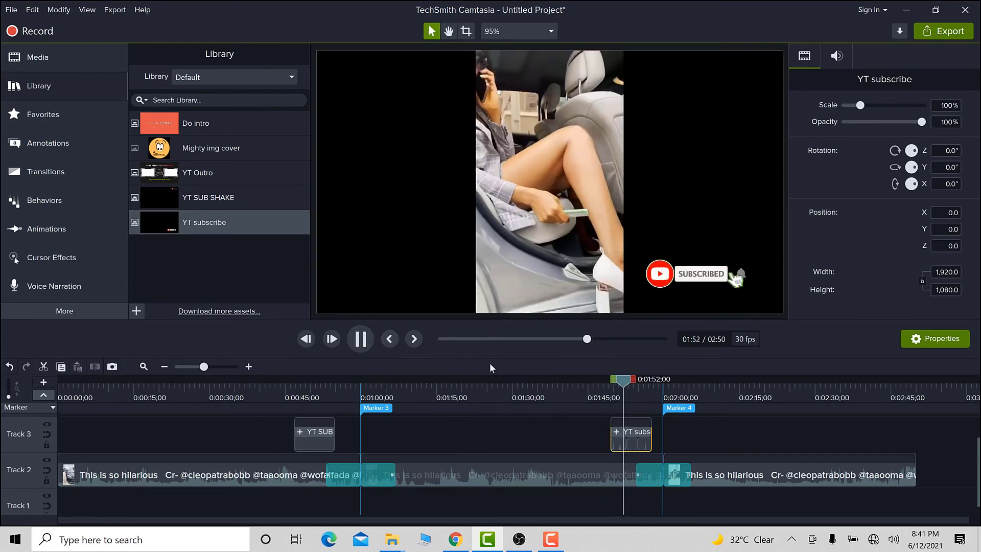
click(362, 341)
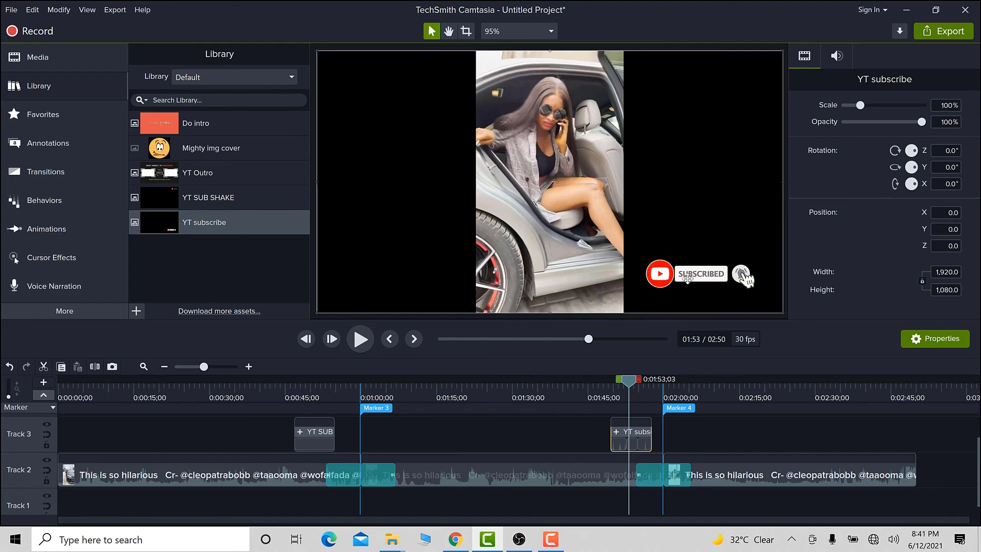
drag(682, 275, 537, 279)
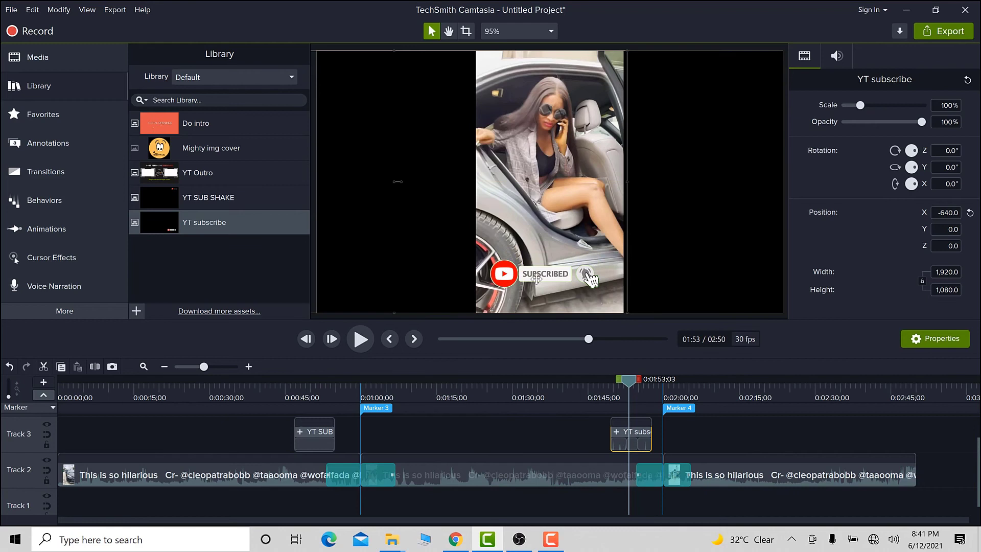
click(654, 234)
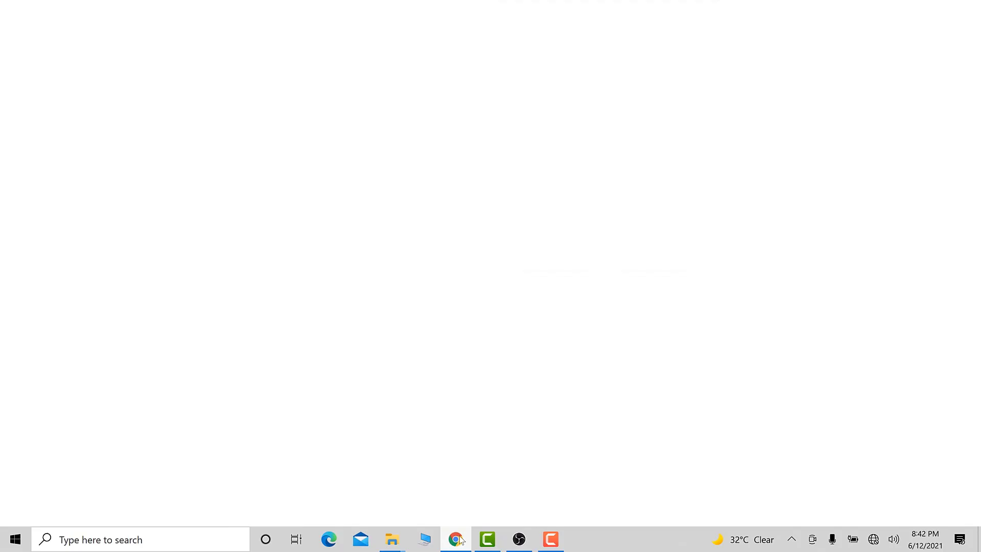
Open the digitalopenings.com site in the browser, then minimize the browser to return to Camtasia.
key(Return)
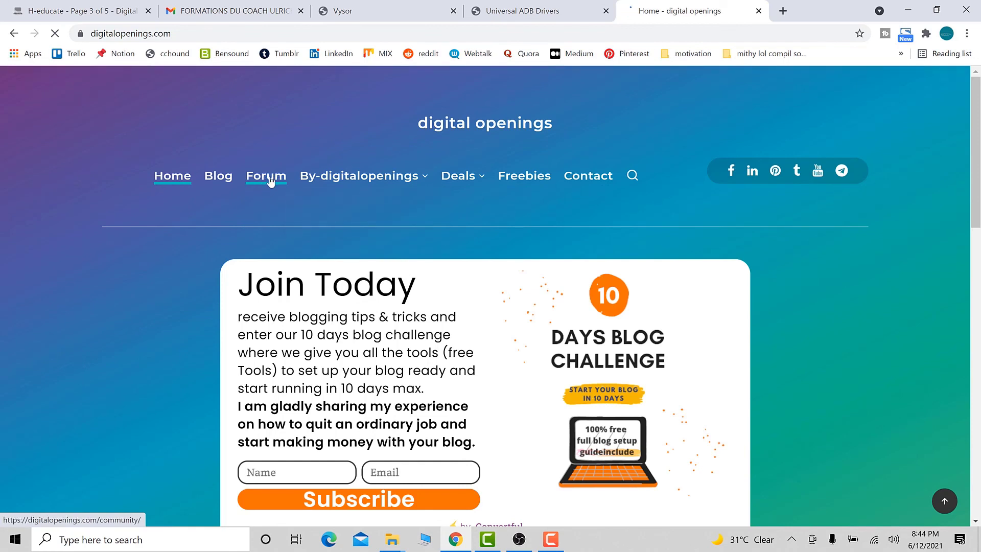
click(269, 183)
click(908, 10)
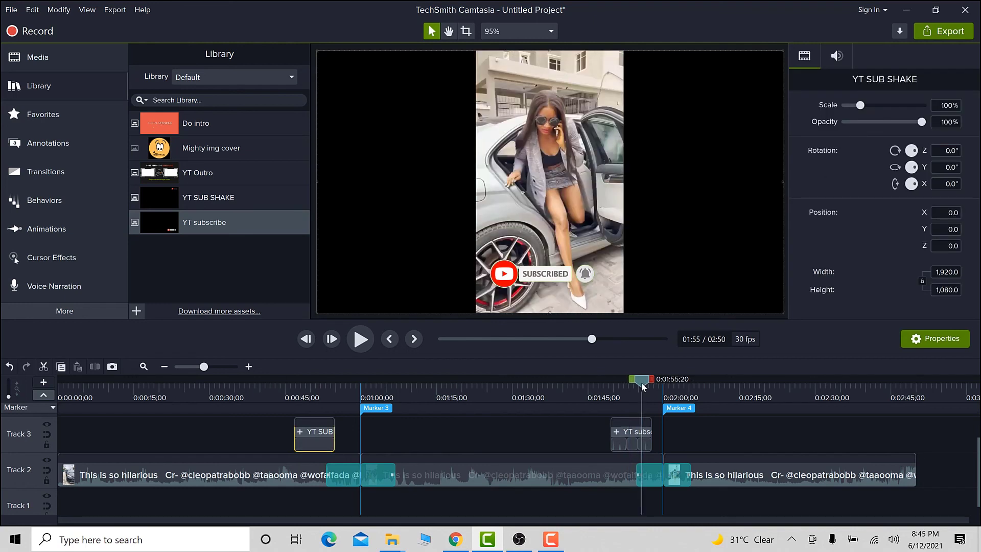
Scrub the playhead around 1:55 to check the repositioned subscribe overlay.
mouse_move(642, 382)
mouse_down()
mouse_move(618, 382)
mouse_move(635, 382)
mouse_up()
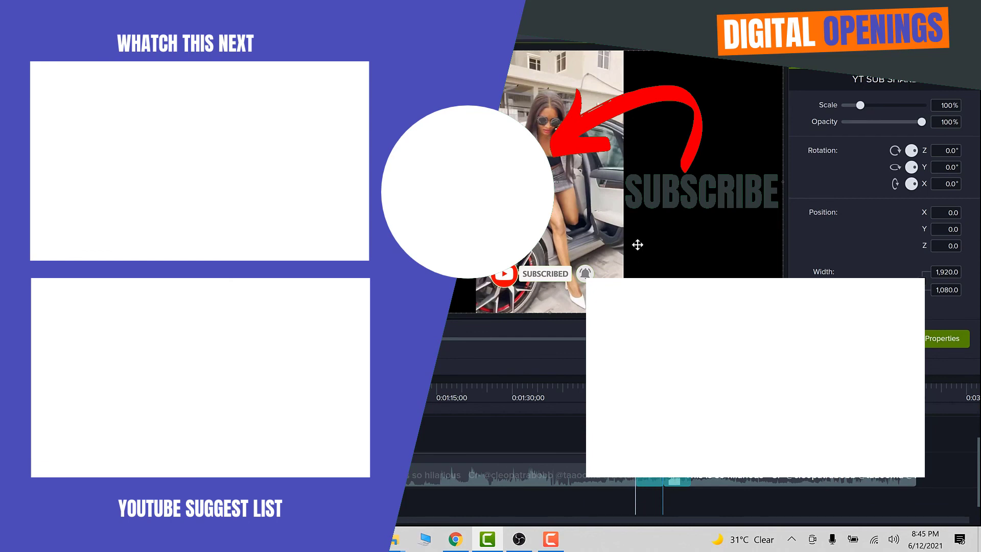